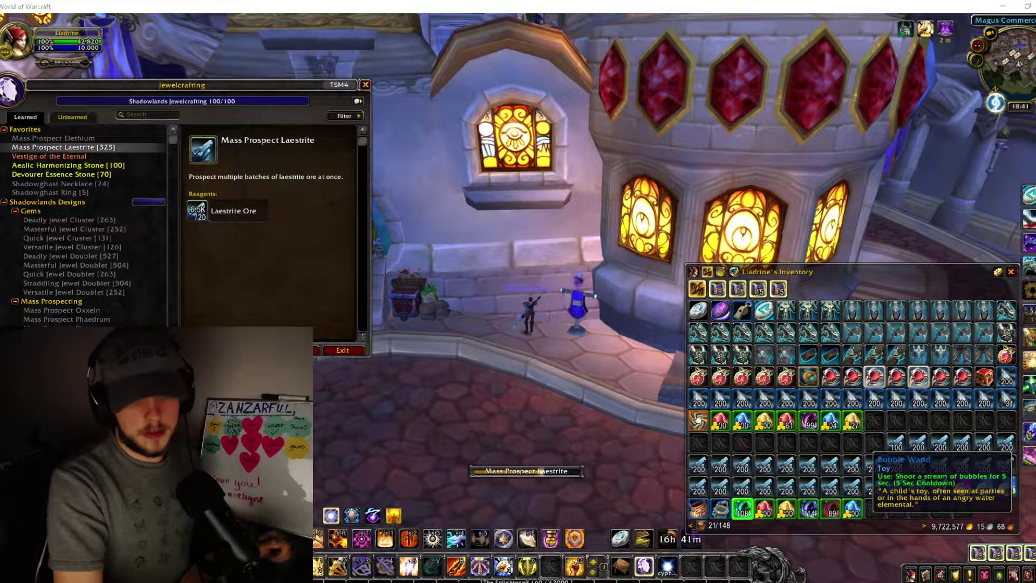
# Step: Switch to the second game client, show the default auction house interface and review the price-sorted list of favourite items
pyautogui.hotkey('alt', 'Tab')
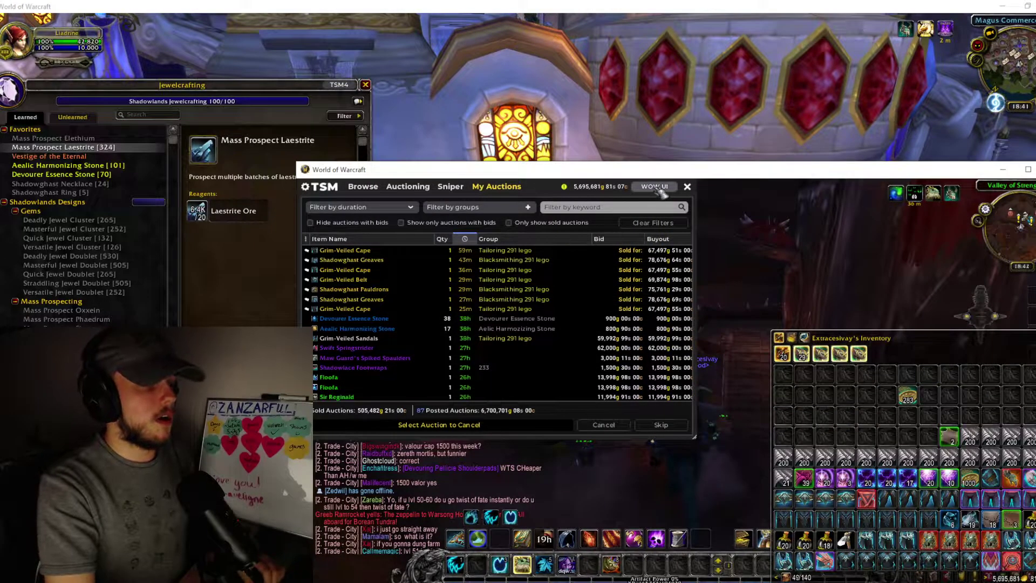
pyautogui.click(654, 186)
pyautogui.scroll(-3, 564, 441)
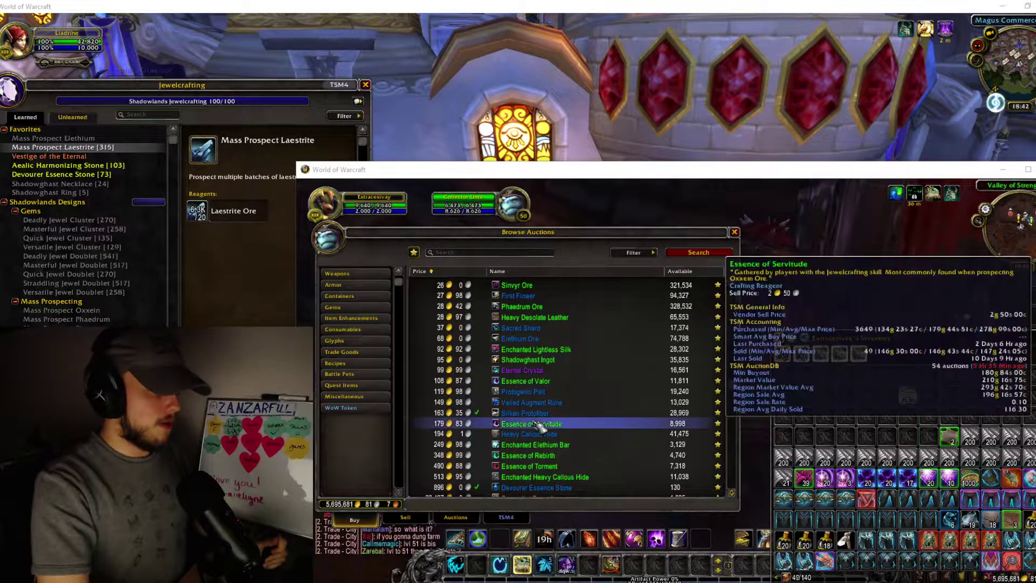
pyautogui.scroll(3, 537, 426)
pyautogui.scroll(2, 548, 426)
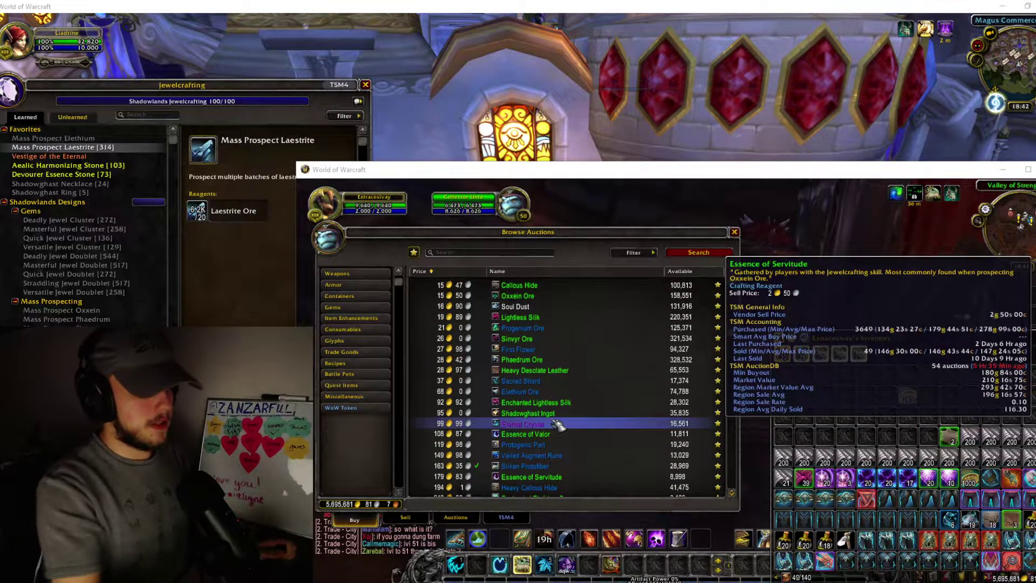
pyautogui.scroll(2, 561, 424)
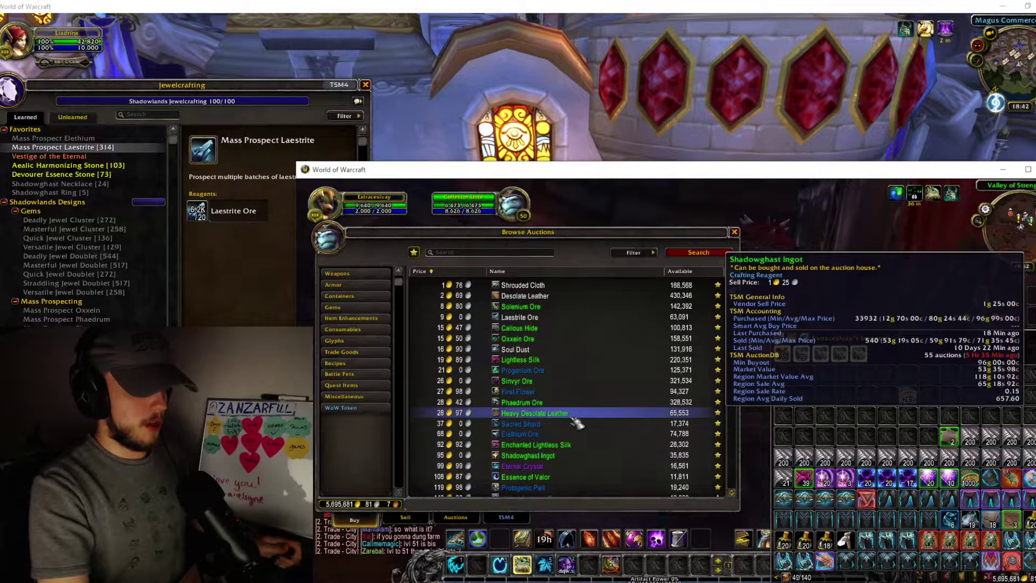
pyautogui.scroll(-4, 575, 426)
pyautogui.scroll(5, 570, 434)
pyautogui.scroll(1, 569, 438)
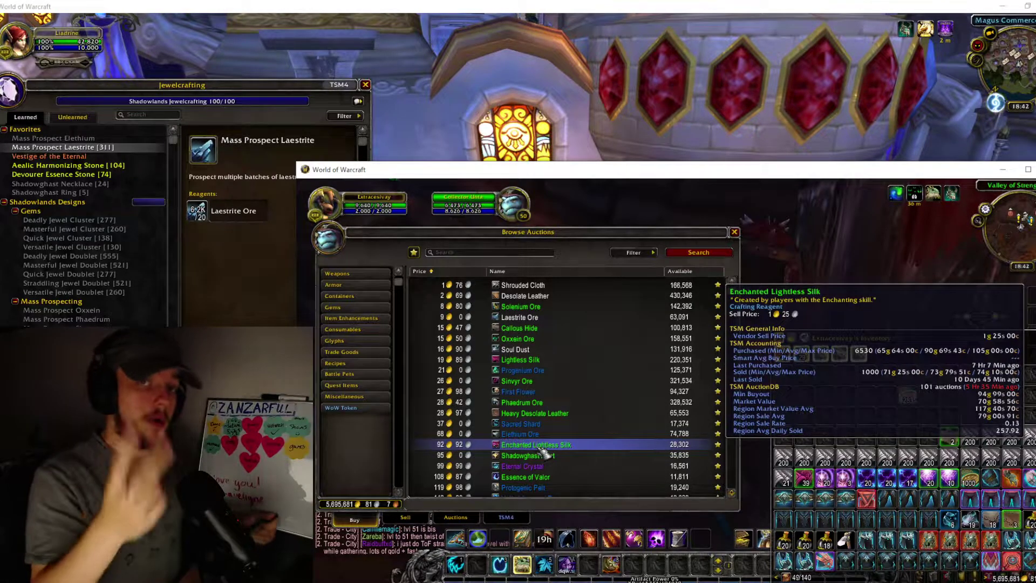
# Step: Check the auction listings for Lightless Silk, Soul Dust and Enchanted Lightless Silk, returning to the favourites list after each
pyautogui.click(590, 359)
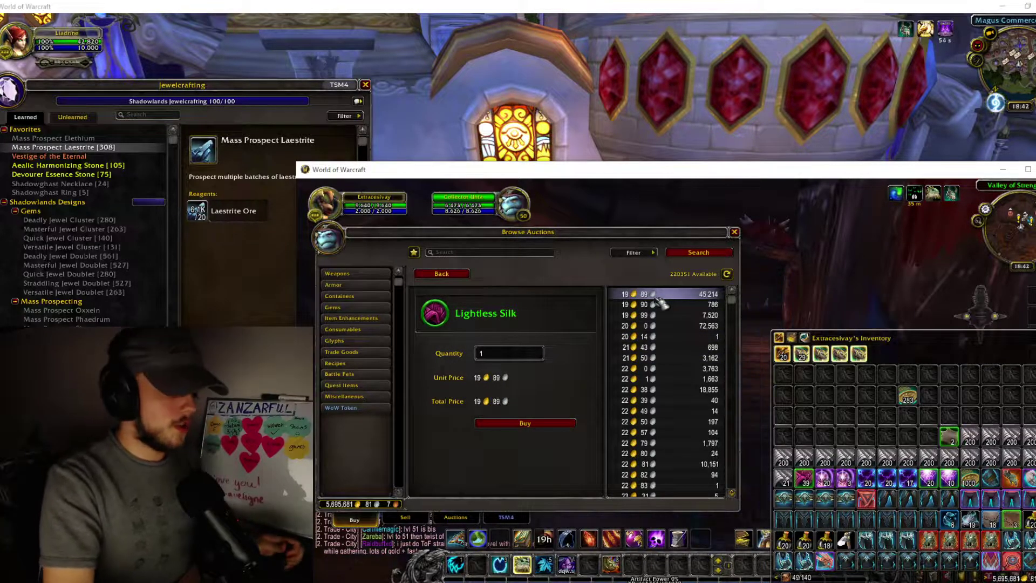
pyautogui.click(442, 274)
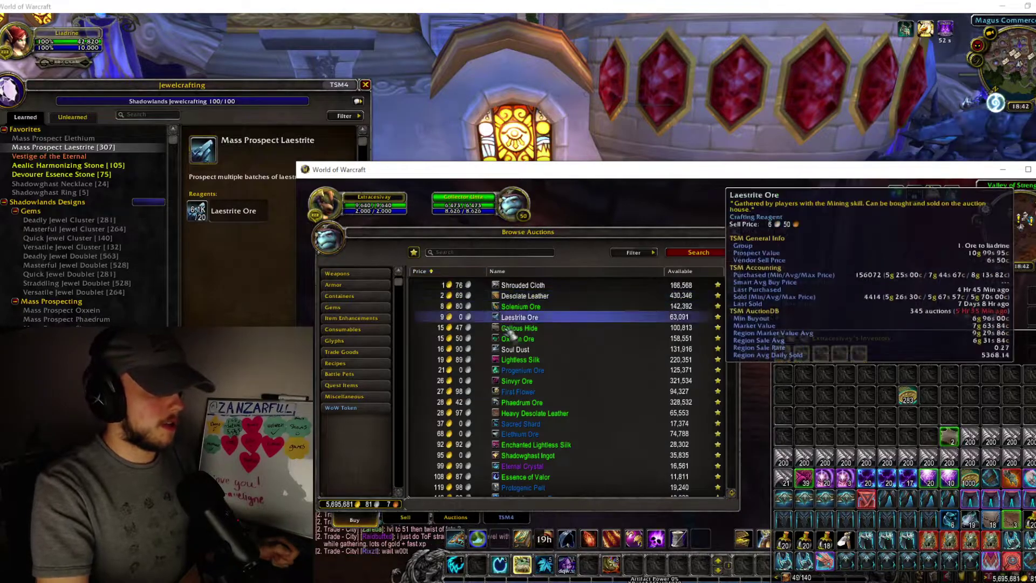
pyautogui.click(534, 350)
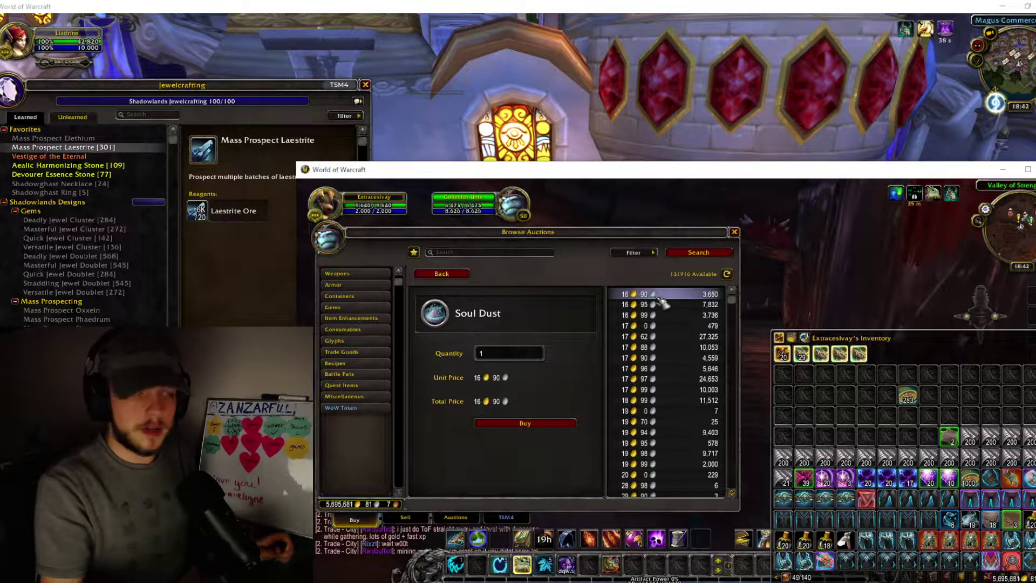
pyautogui.click(439, 275)
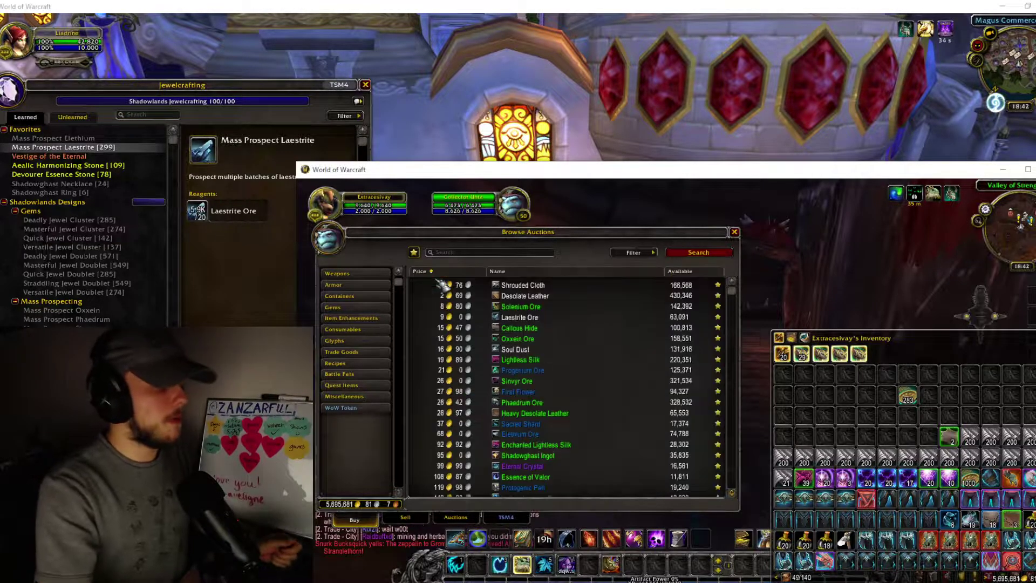
pyautogui.scroll(-1, 575, 418)
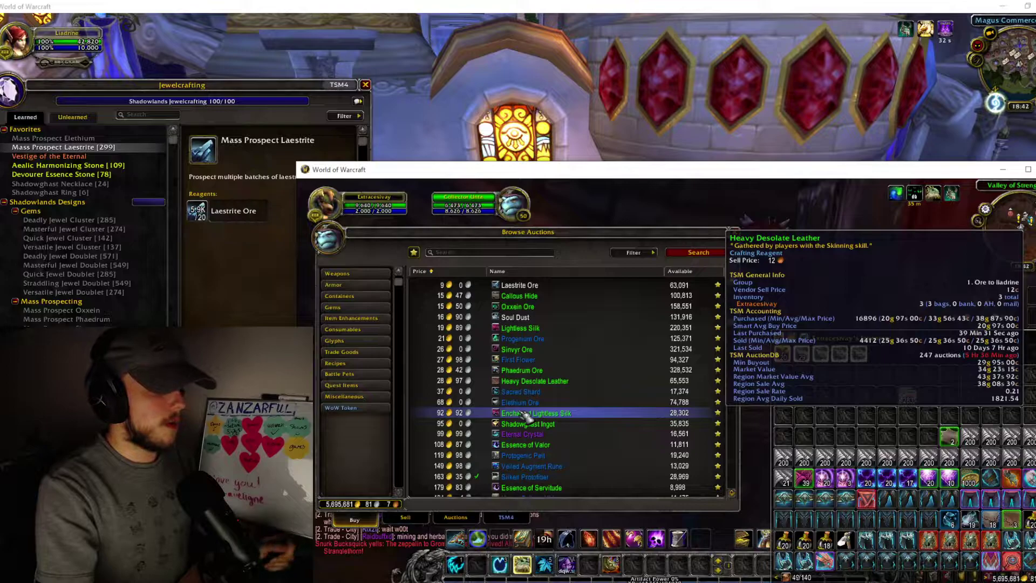
pyautogui.click(526, 413)
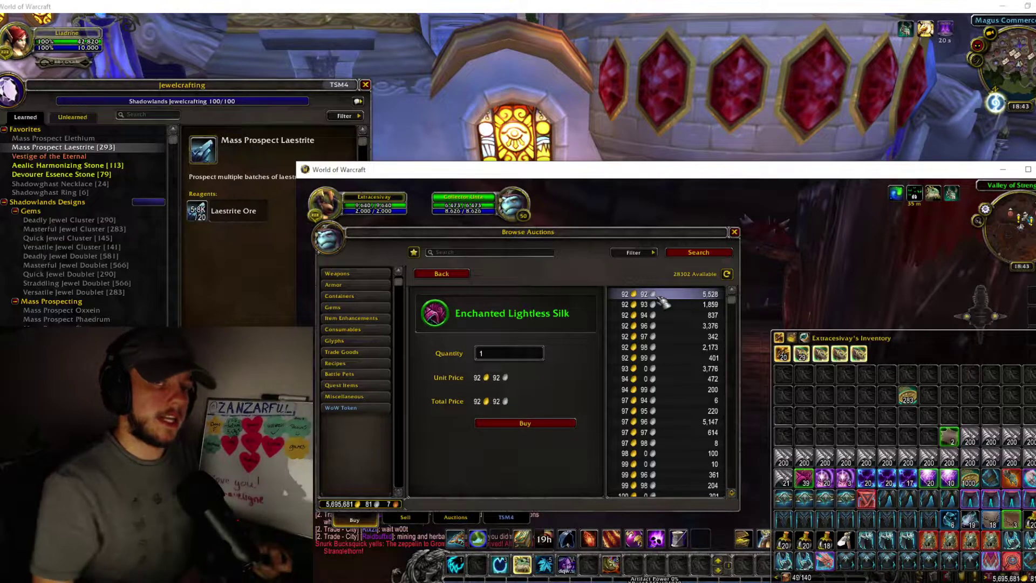
pyautogui.click(453, 275)
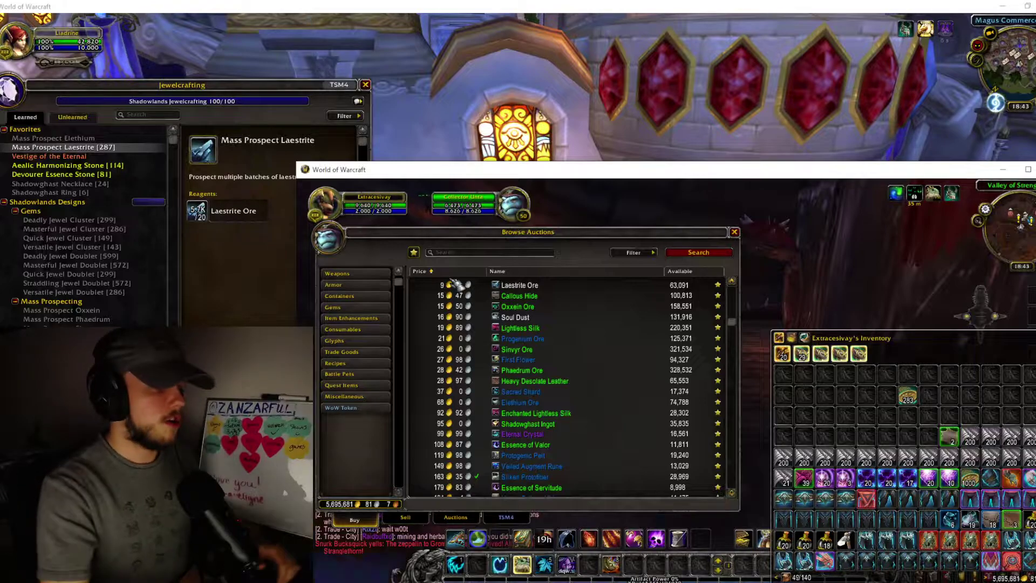
# Step: Check the auction listings and TSM price data for Enchanted Elethium Bar, then return to the favourites list
pyautogui.scroll(-3, 585, 377)
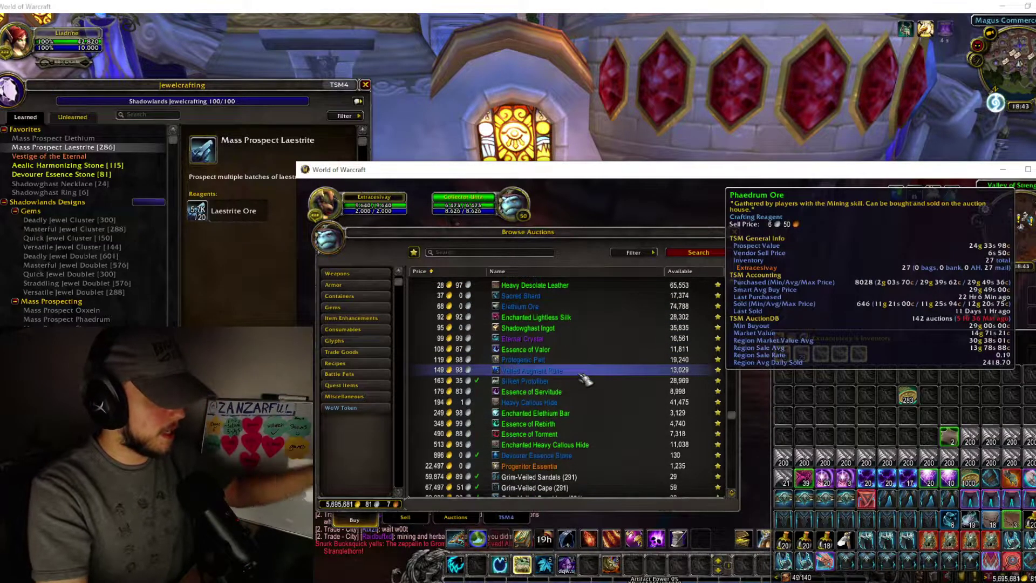
pyautogui.scroll(-3, 558, 410)
pyautogui.click(550, 415)
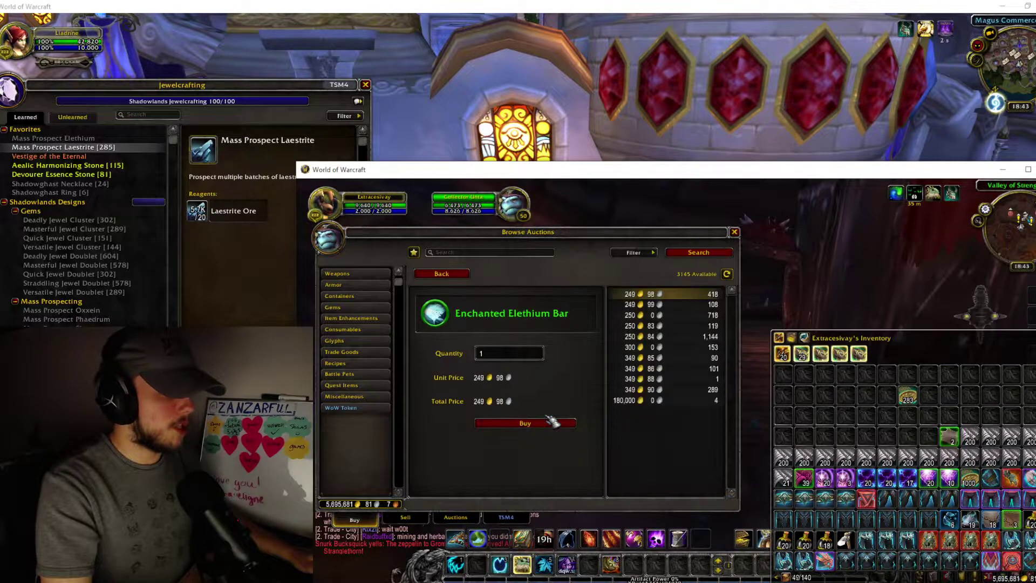
pyautogui.moveTo(496, 317)
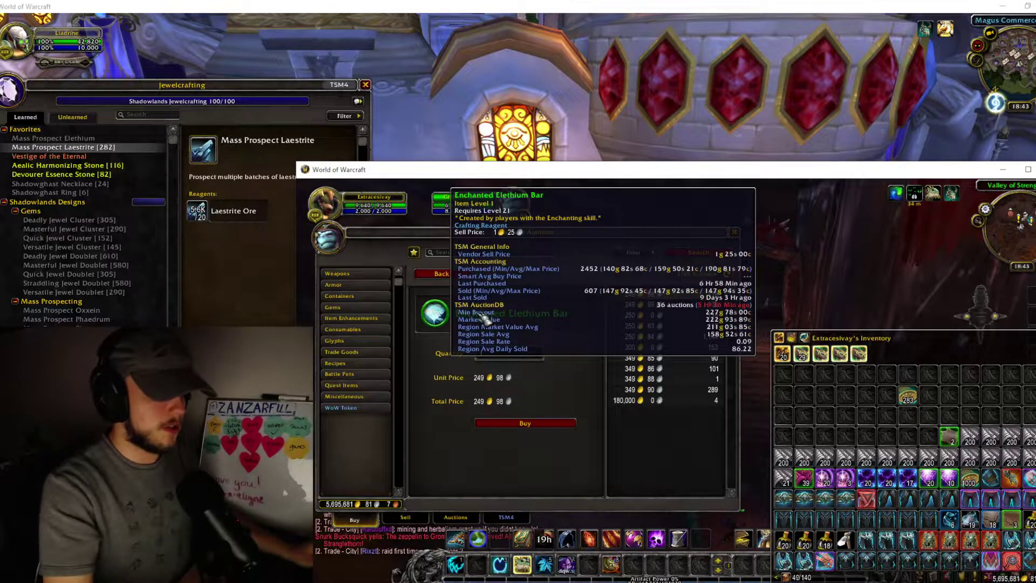
pyautogui.click(441, 273)
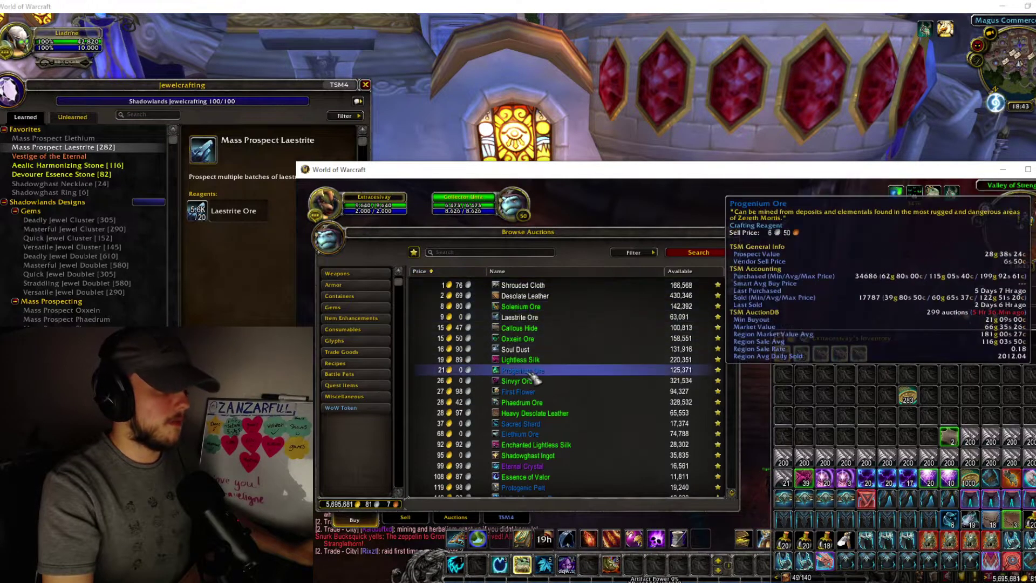
# Step: Check the auction listings for Sacred Shard and Elethium Ore, then return to the favourites list
pyautogui.click(528, 424)
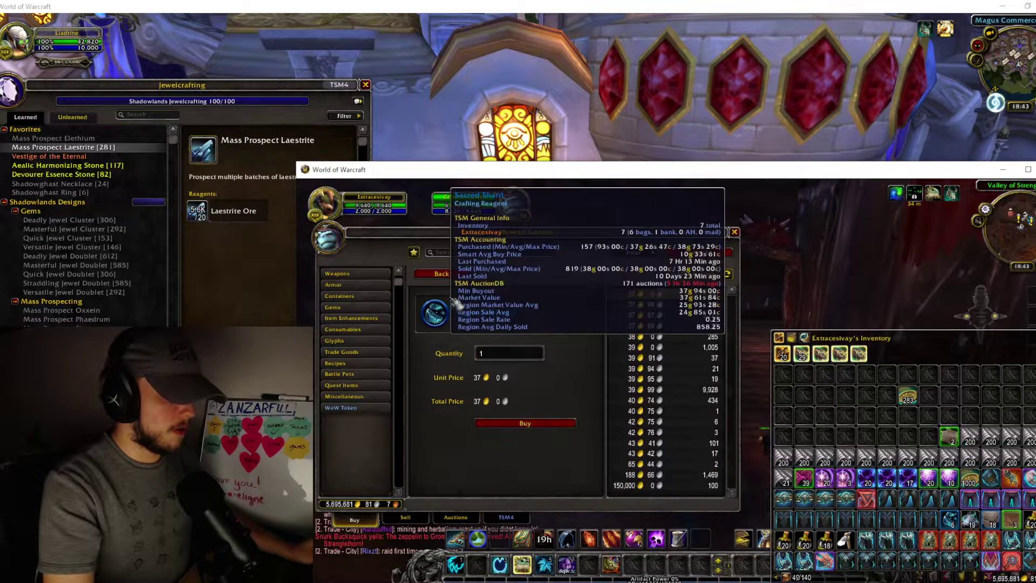
pyautogui.click(441, 273)
pyautogui.click(517, 435)
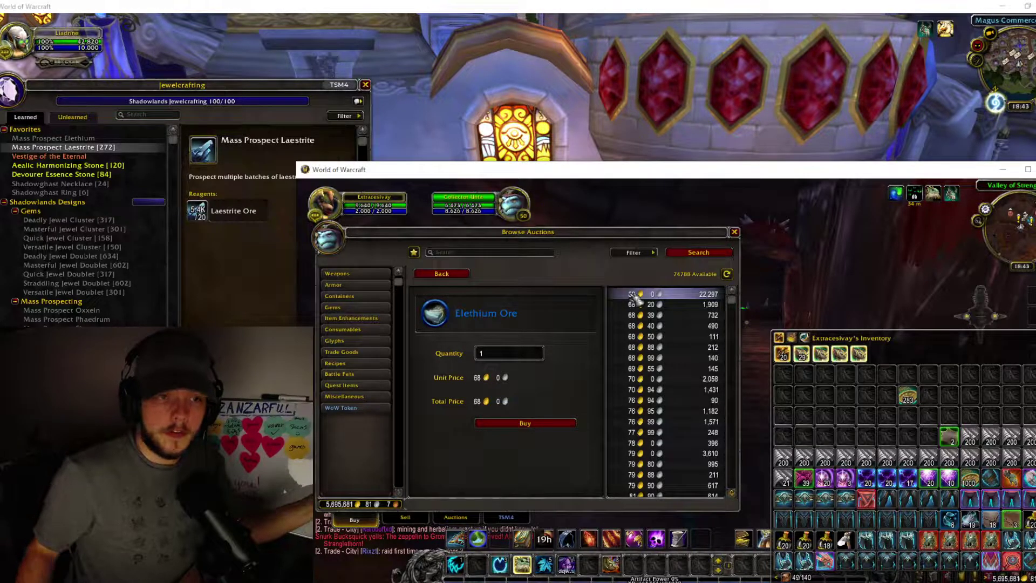
pyautogui.click(428, 280)
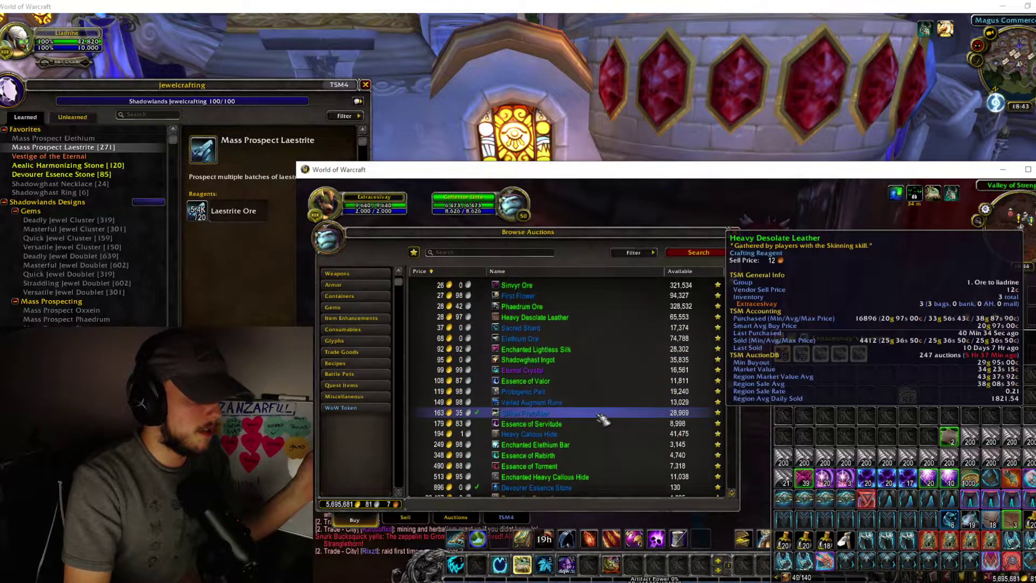
# Step: Compare the auction listings for Enchanted Elethium Bar and Enchanted Heavy Callous Hide, and return to the cheapest favourites
pyautogui.click(553, 447)
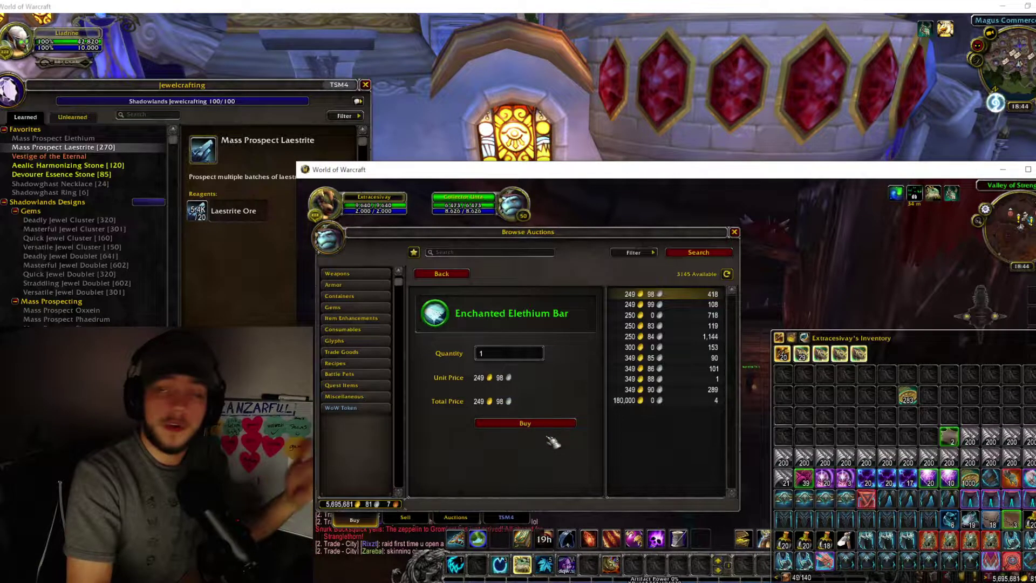
pyautogui.click(441, 274)
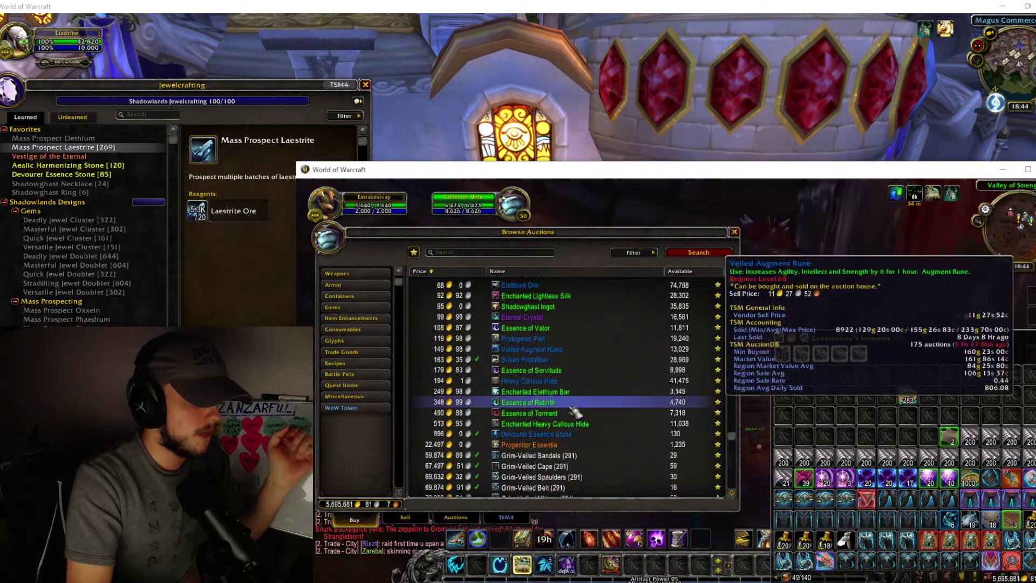
pyautogui.click(531, 427)
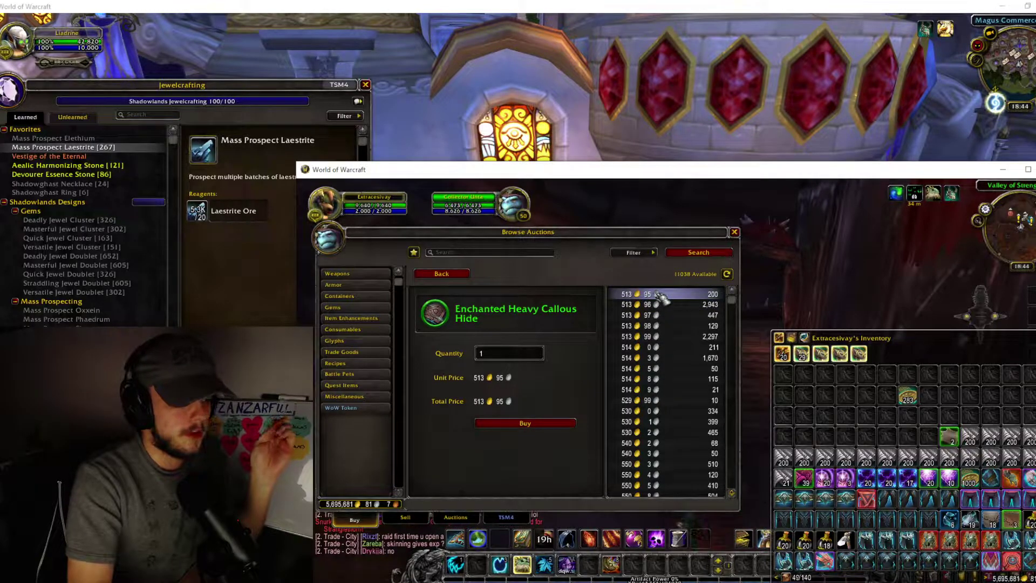
pyautogui.click(441, 274)
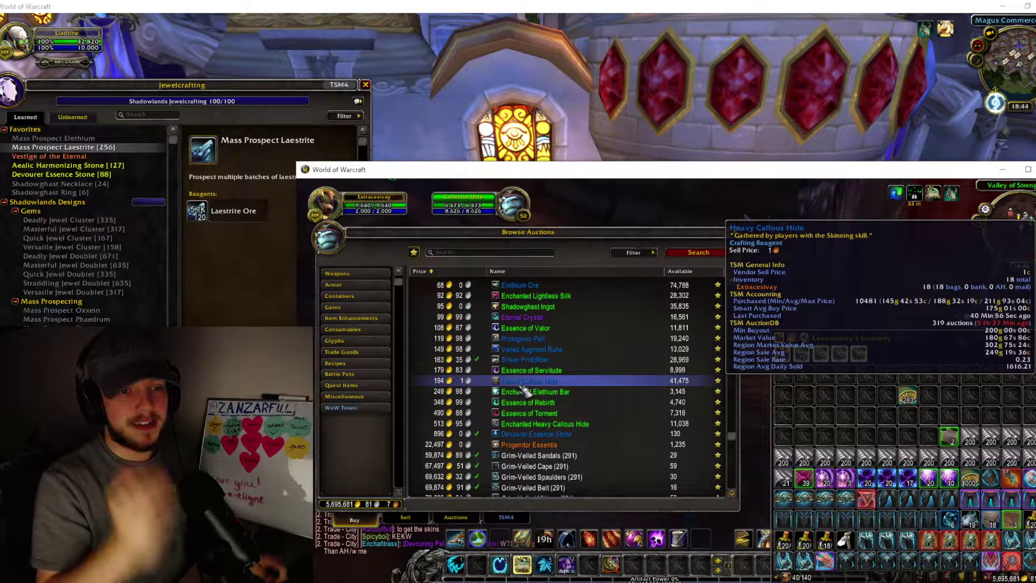
pyautogui.scroll(5, 523, 389)
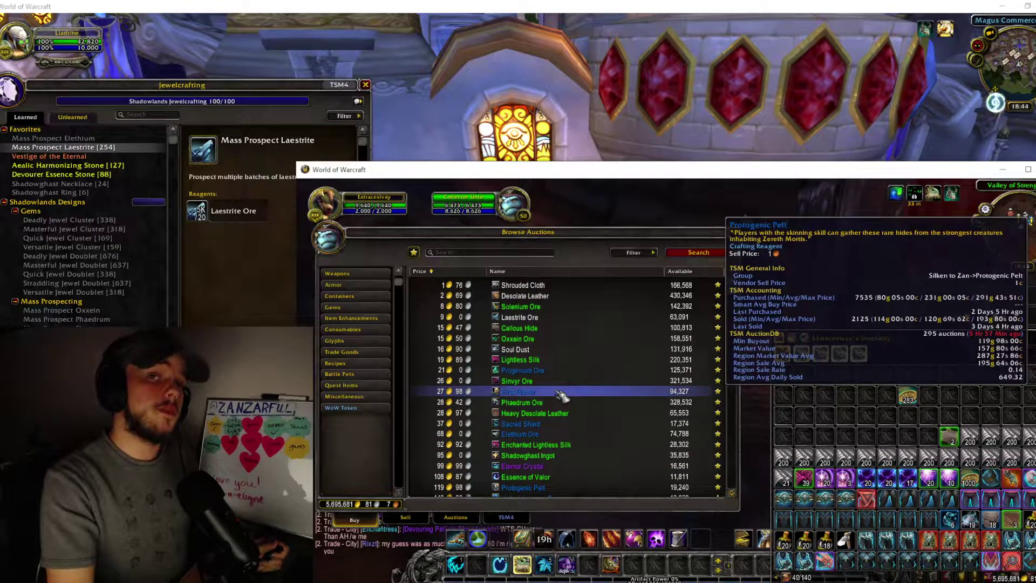
# Step: Switch back to the game client that is mass prospecting Laestrite Ore and view its inventory
pyautogui.hotkey('alt', 'Tab')
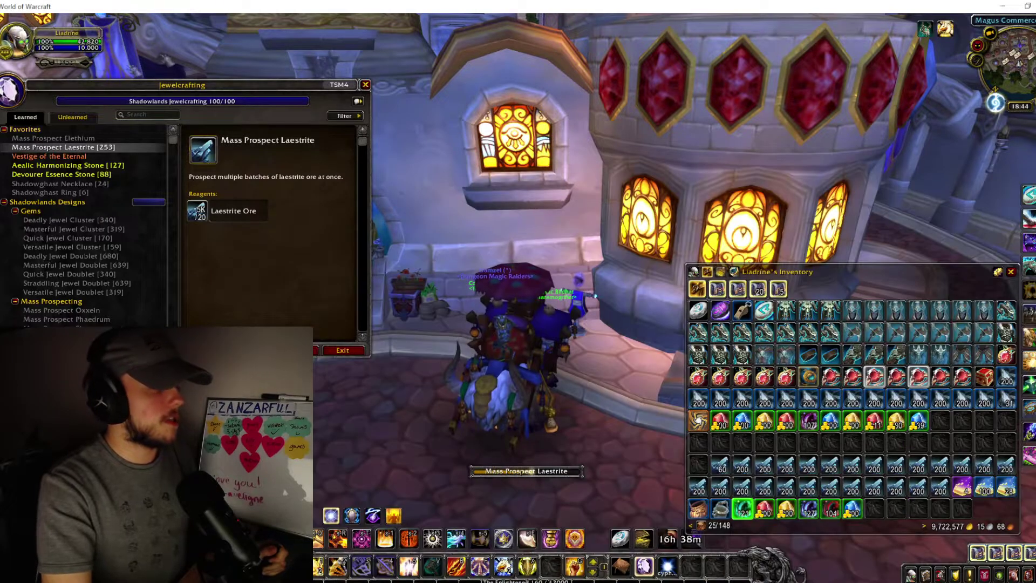
pyautogui.moveTo(779, 469)
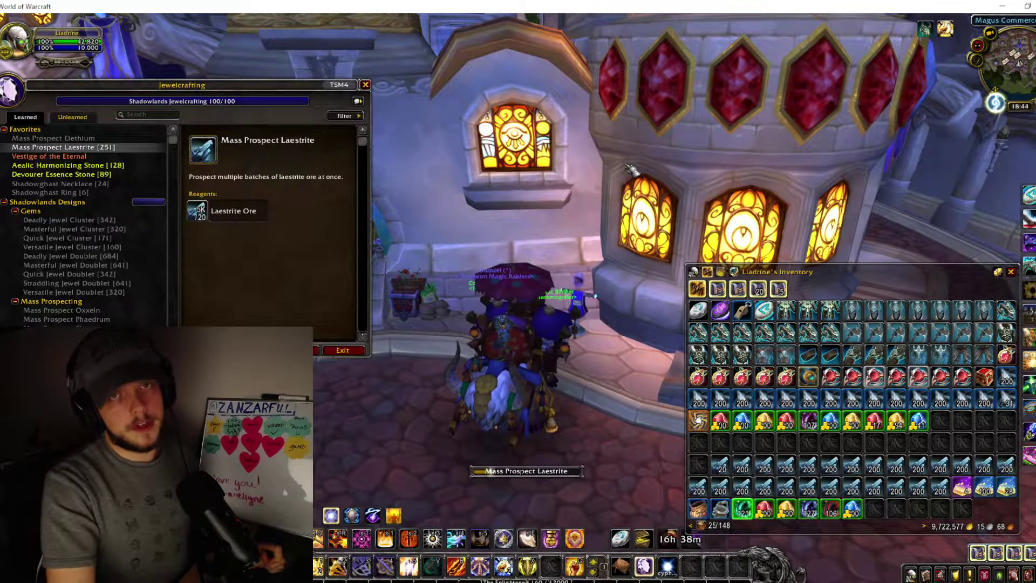
# Step: Switch to the UPDATED cheat sheet spreadsheet in the browser and open its Prospecting sheet
pyautogui.hotkey('alt', 'Tab')
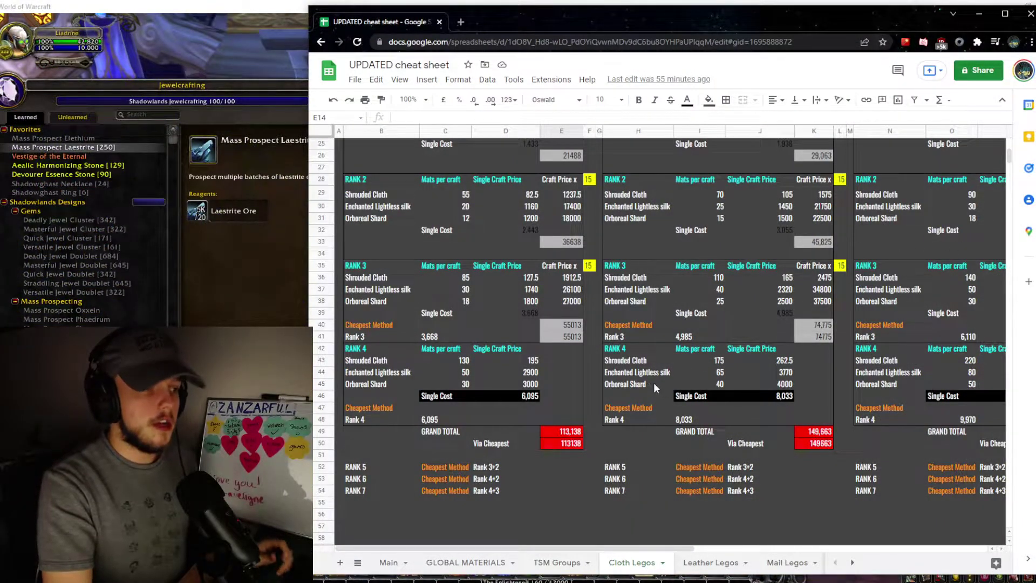
pyautogui.scroll(5, 652, 383)
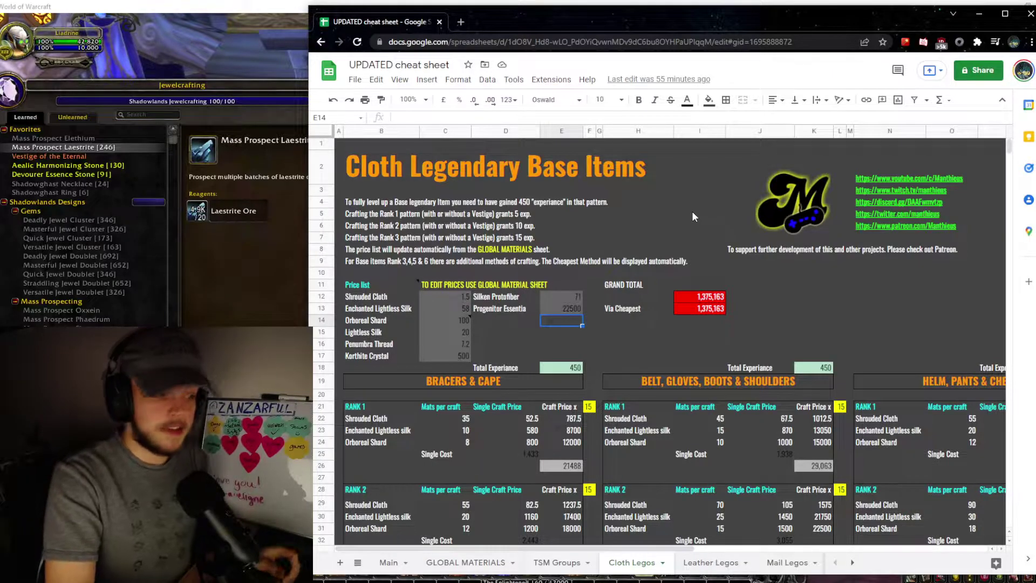
pyautogui.click(851, 562)
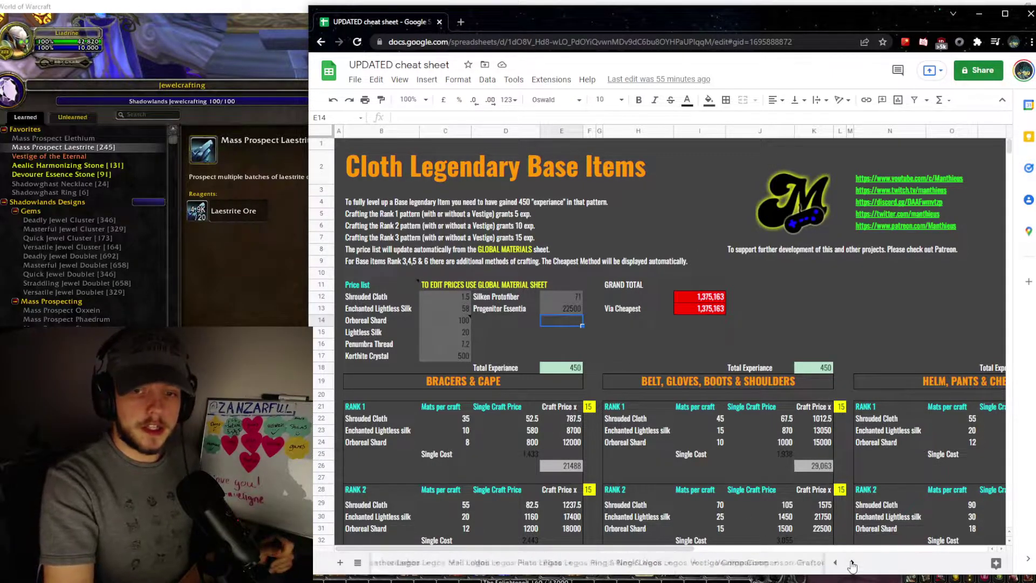
pyautogui.click(851, 562)
pyautogui.click(851, 562)
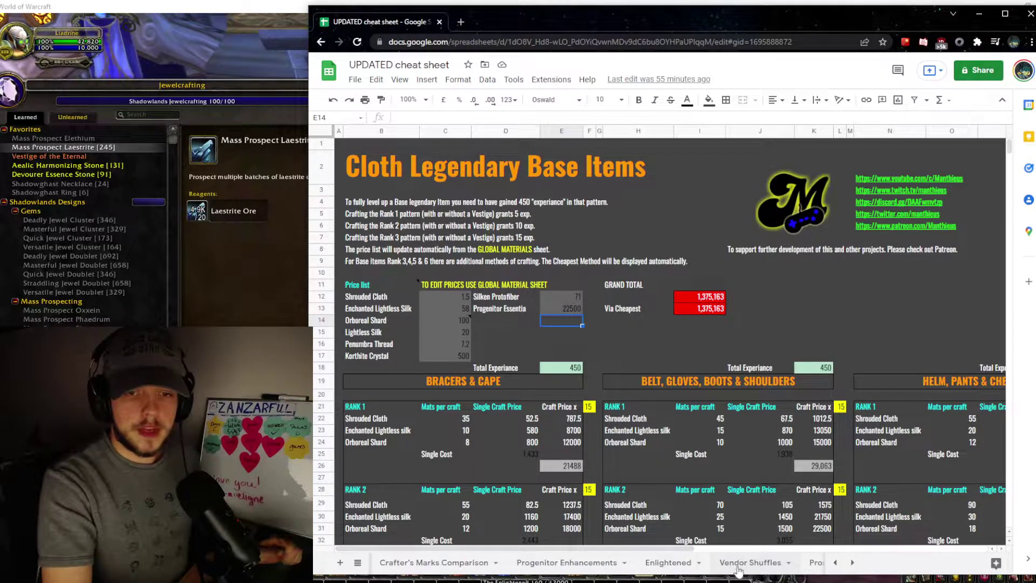
pyautogui.click(852, 562)
pyautogui.click(852, 562)
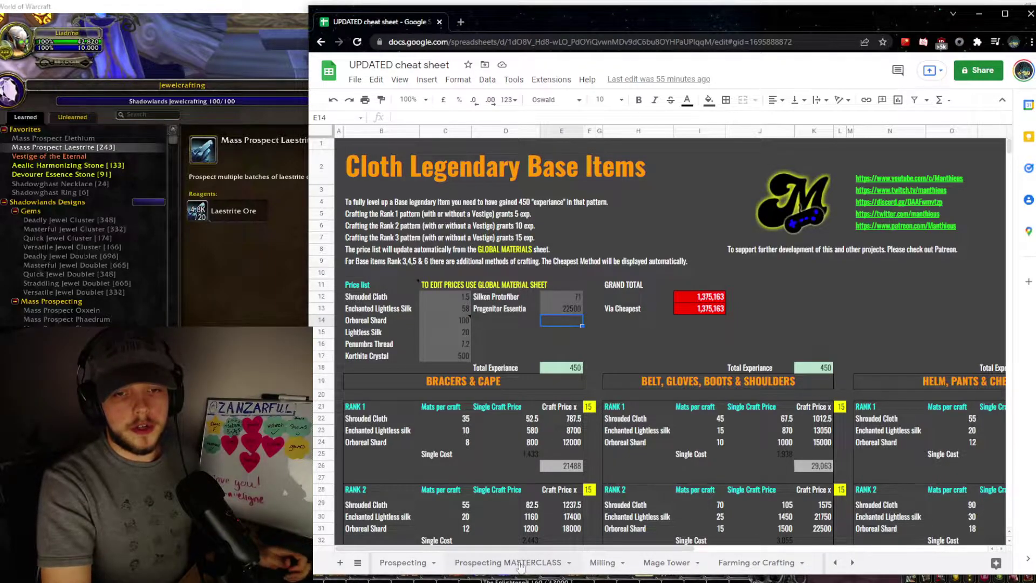
pyautogui.click(407, 562)
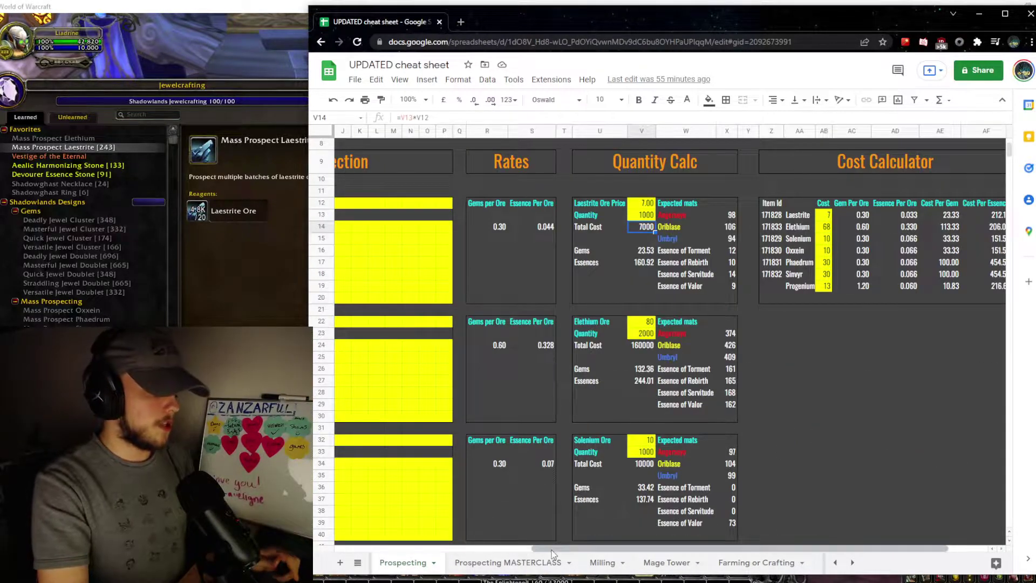
# Step: Examine the Cost Calculator table on the Prospecting sheet, selecting the cost cells for Laestrite and Elethium
pyautogui.moveTo(548, 548); pyautogui.dragTo(616, 536)
pyautogui.scroll(3, 630, 512)
pyautogui.hscroll(3, 835, 422)
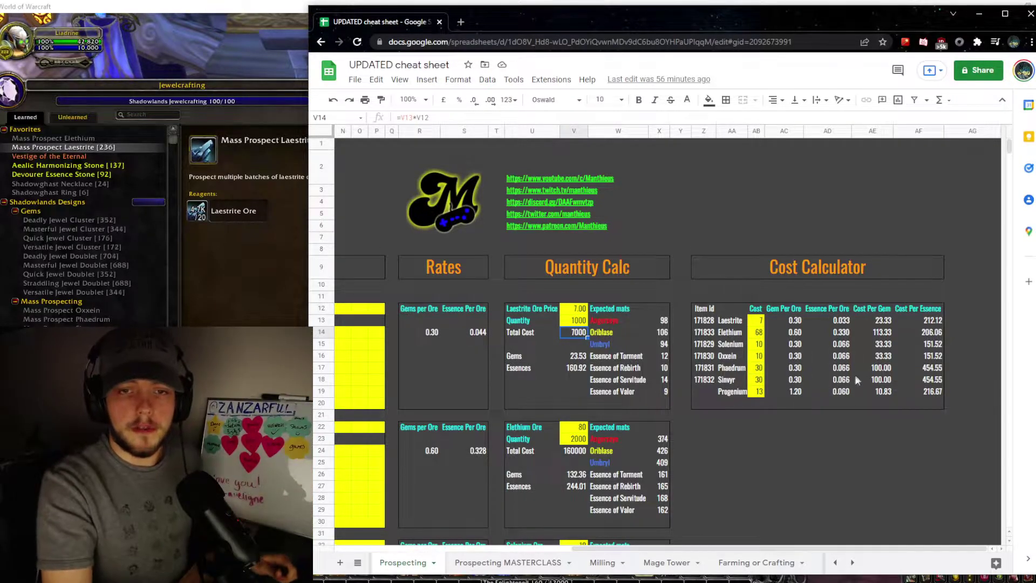
pyautogui.click(754, 321)
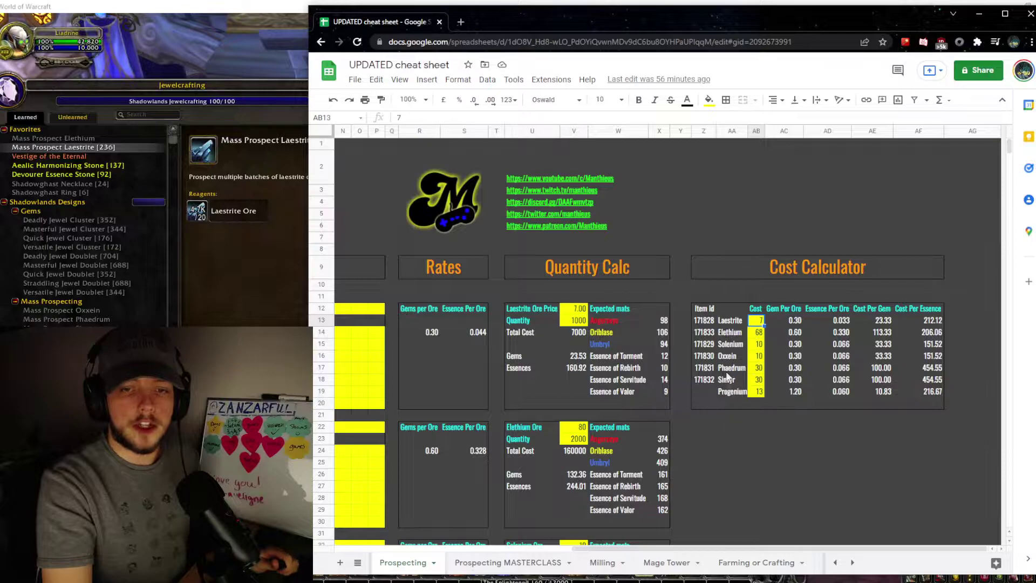
pyautogui.click(756, 333)
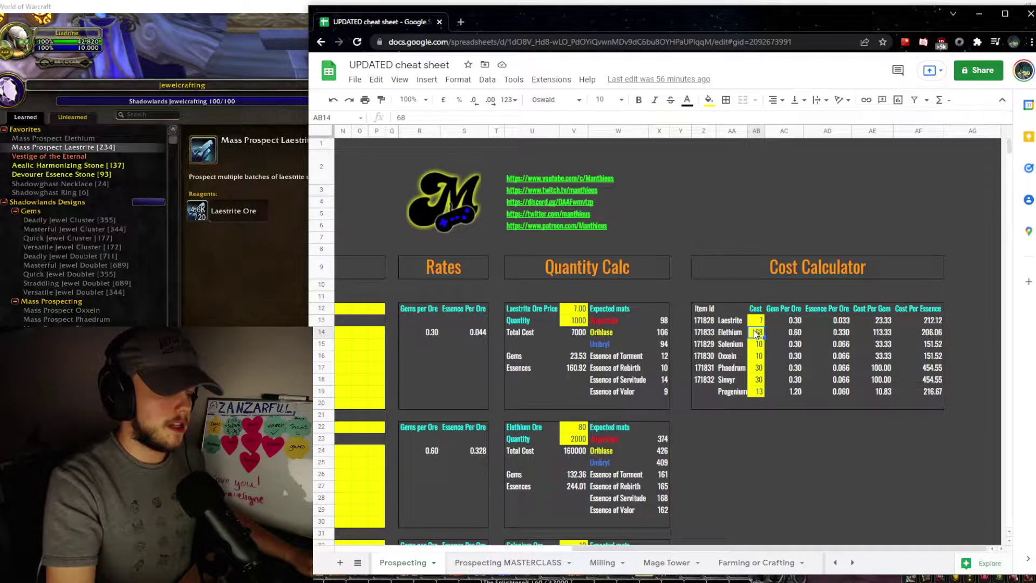
# Step: Set the Elethium cost in the Cost Calculator to 70
pyautogui.write('70')
pyautogui.press('Return')
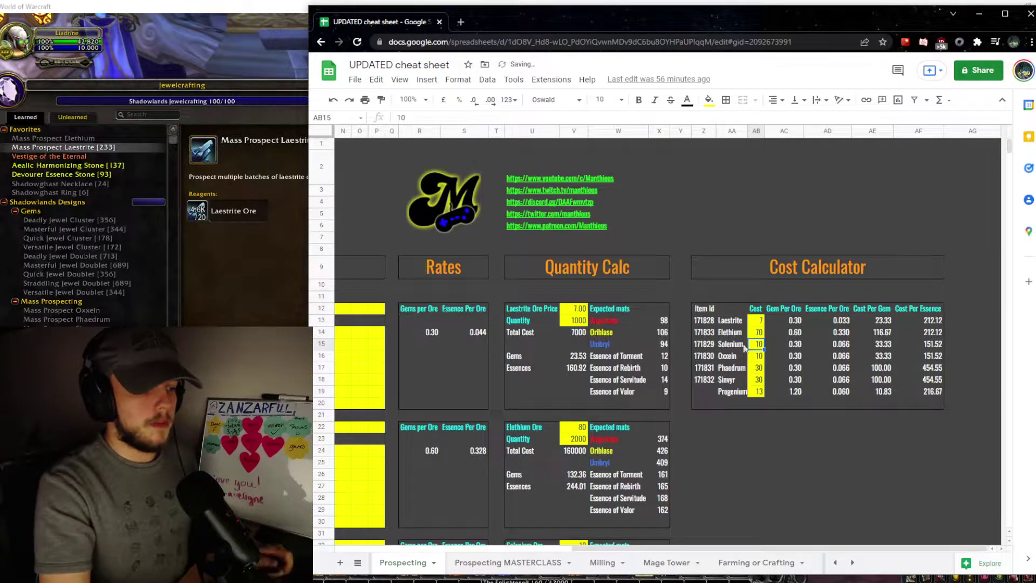
pyautogui.click(760, 333)
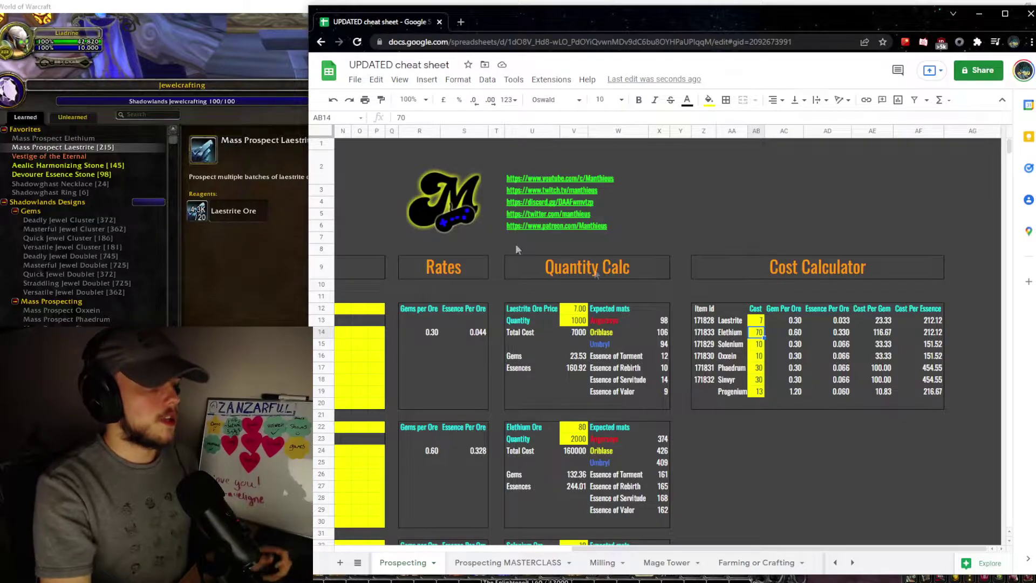
# Step: Check the Laestrite Ore price details in the prospecting game client, clear its recipe search, and return to Laestrite's cost per essence in the spreadsheet
pyautogui.keyDown('shift'); pyautogui.click(197, 211); pyautogui.keyUp('shift')
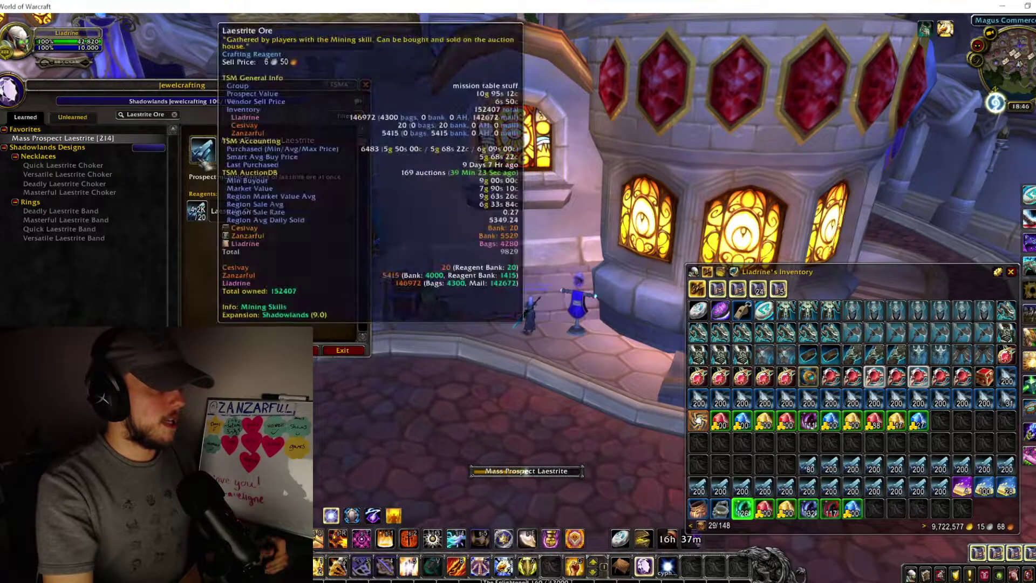
pyautogui.click(174, 114)
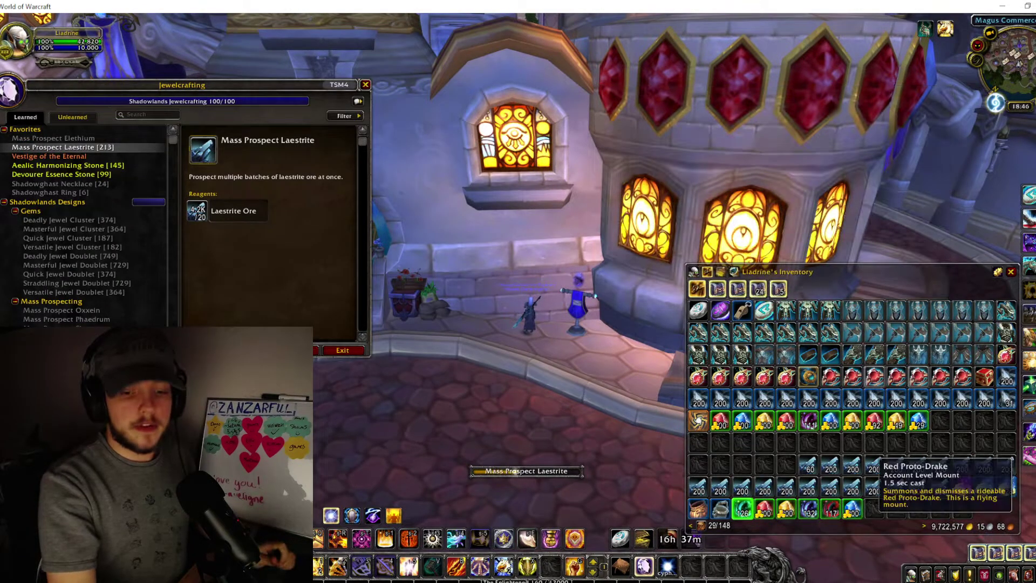
pyautogui.hotkey('alt', 'Tab')
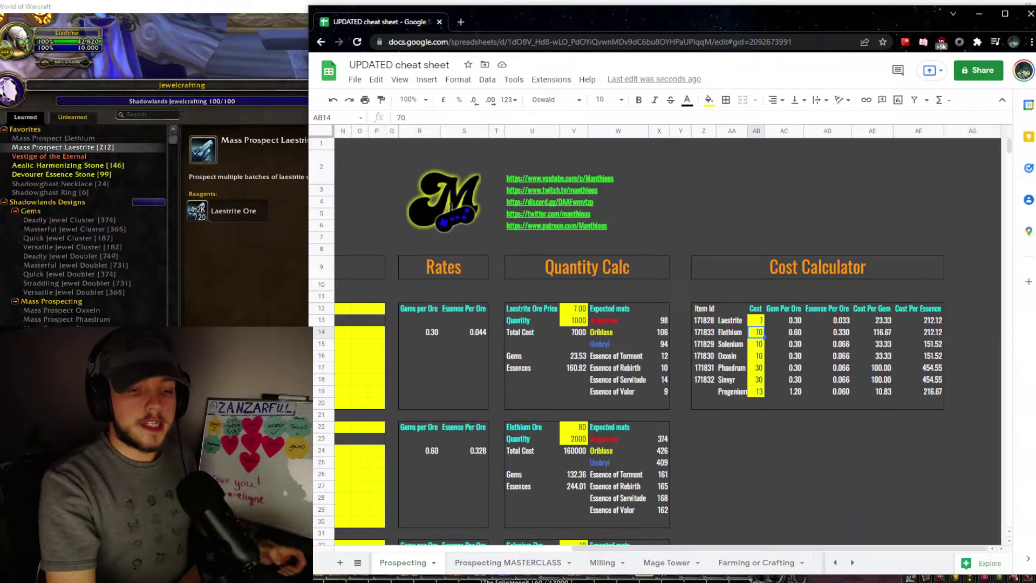
pyautogui.click(933, 321)
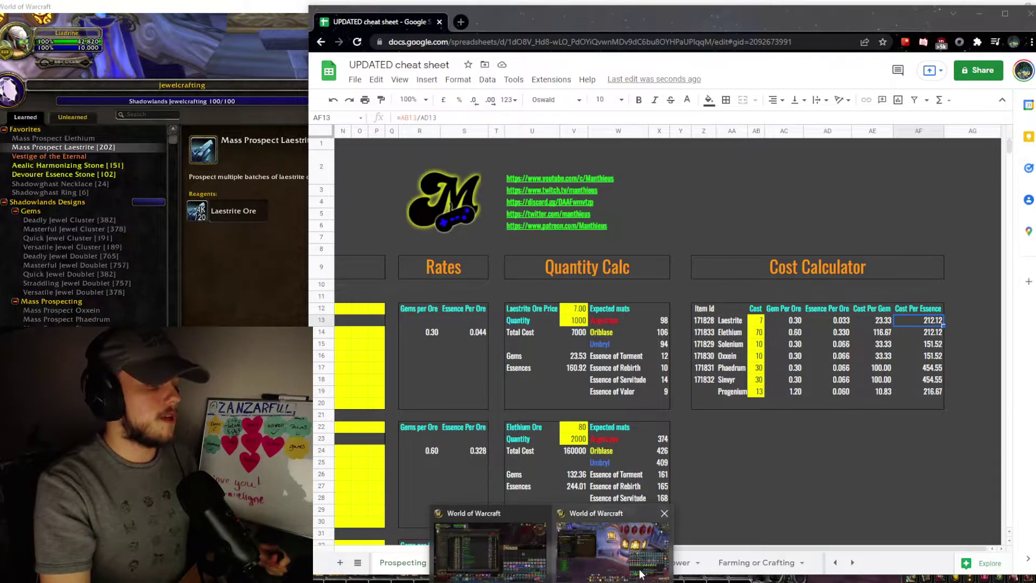
# Step: Switch to the game client at the auction house and review the favourites' prices from the ores through the essences
pyautogui.click(642, 575)
pyautogui.moveTo(642, 574)
pyautogui.click(609, 534)
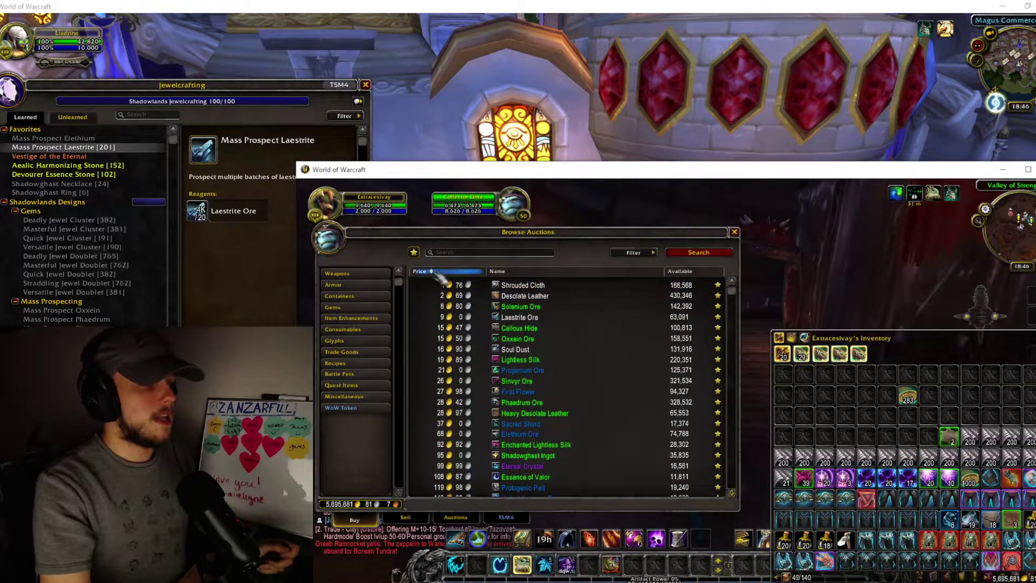
pyautogui.scroll(-5, 556, 377)
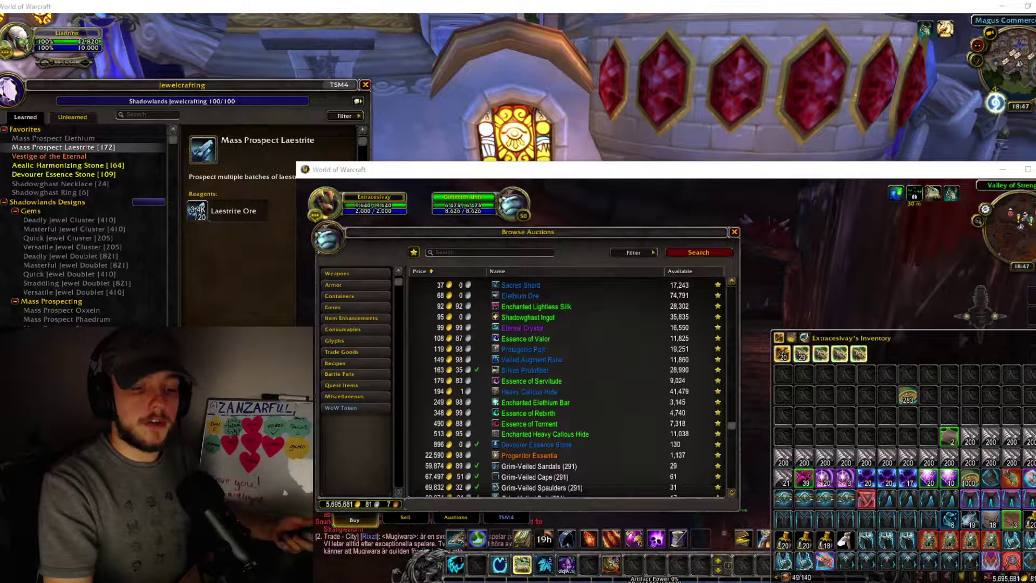
# Step: Select the Sinvyr cost cell in the cheat sheet's Cost Calculator and look up the Sinvyr Ore auction listings in the game
pyautogui.hotkey('alt', 'Tab')
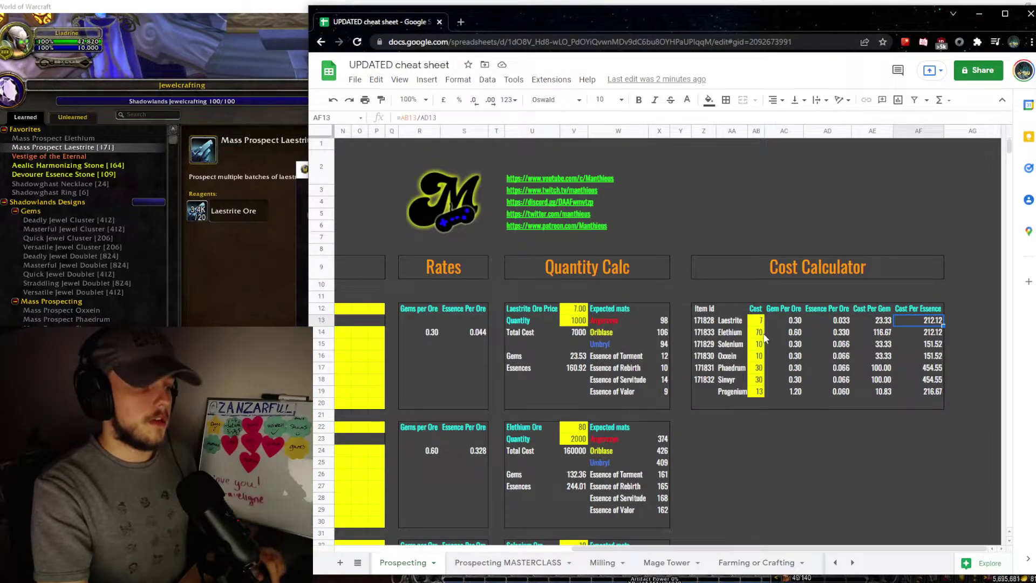
pyautogui.click(755, 345)
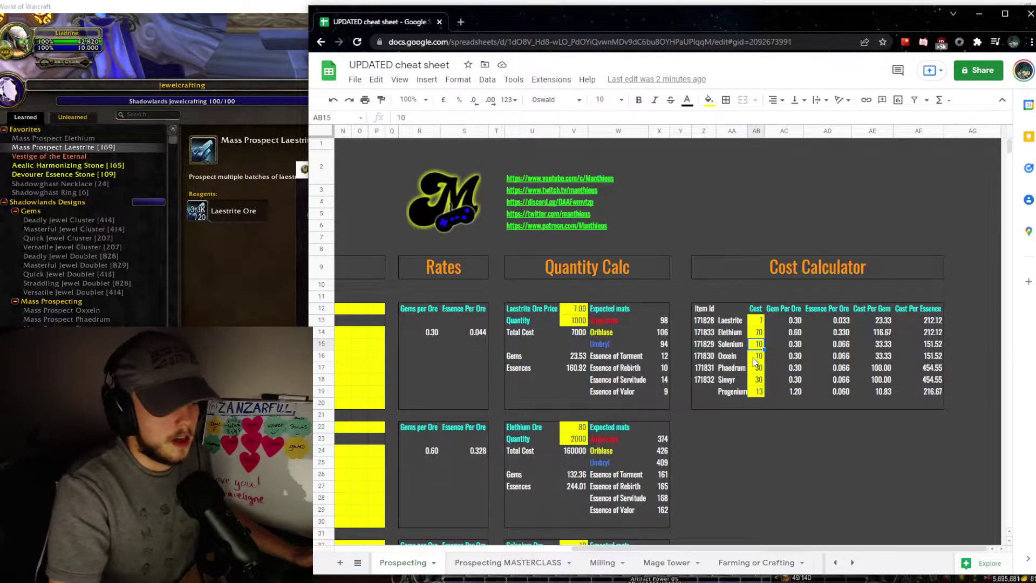
pyautogui.click(755, 380)
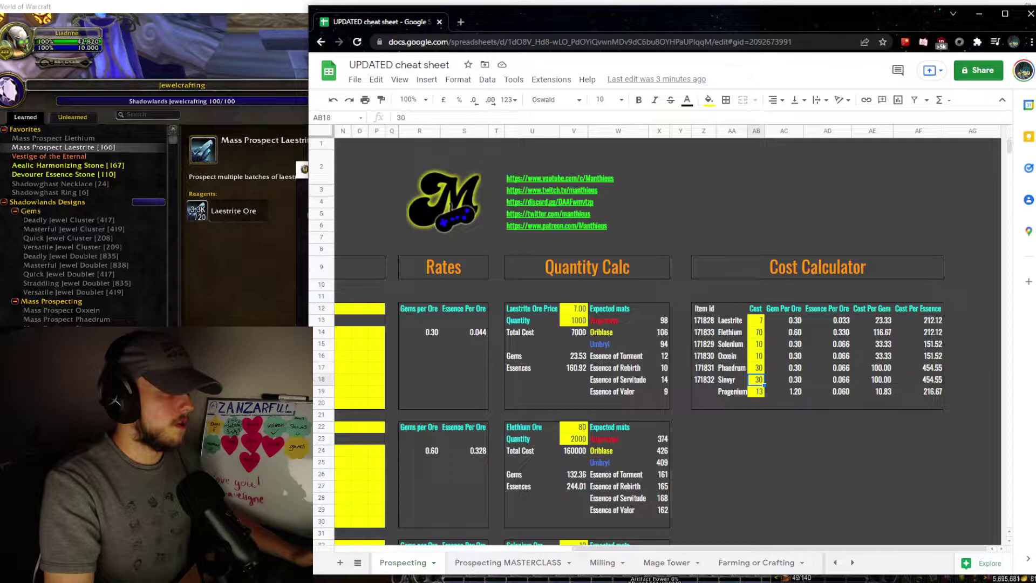
pyautogui.hotkey('alt', 'Tab')
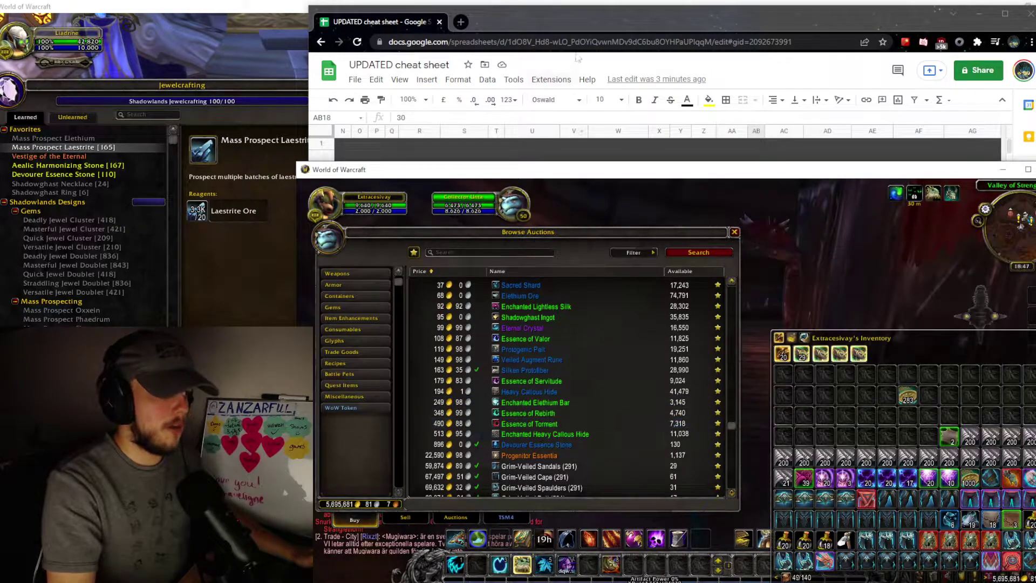
pyautogui.scroll(4, 561, 371)
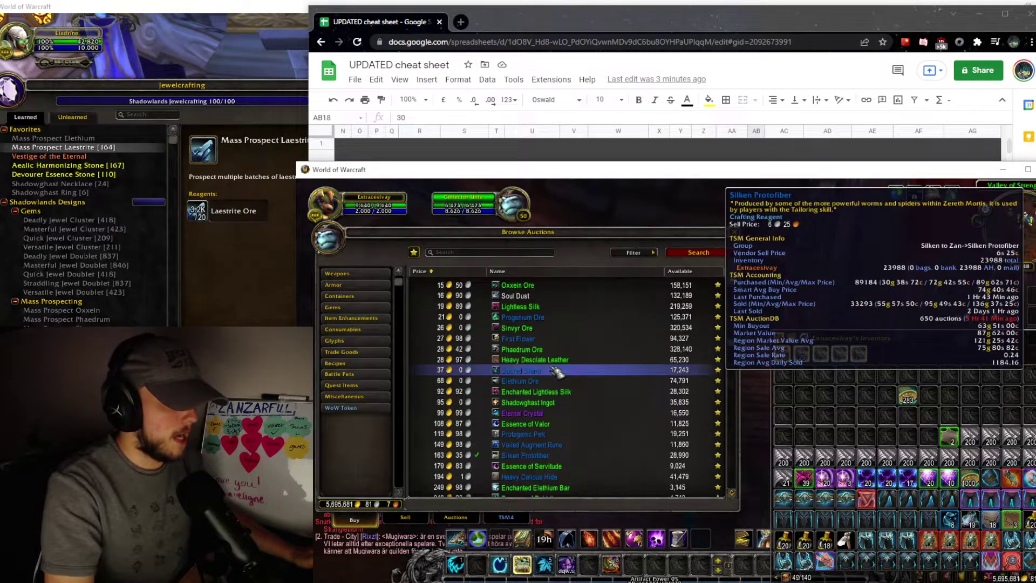
pyautogui.click(519, 327)
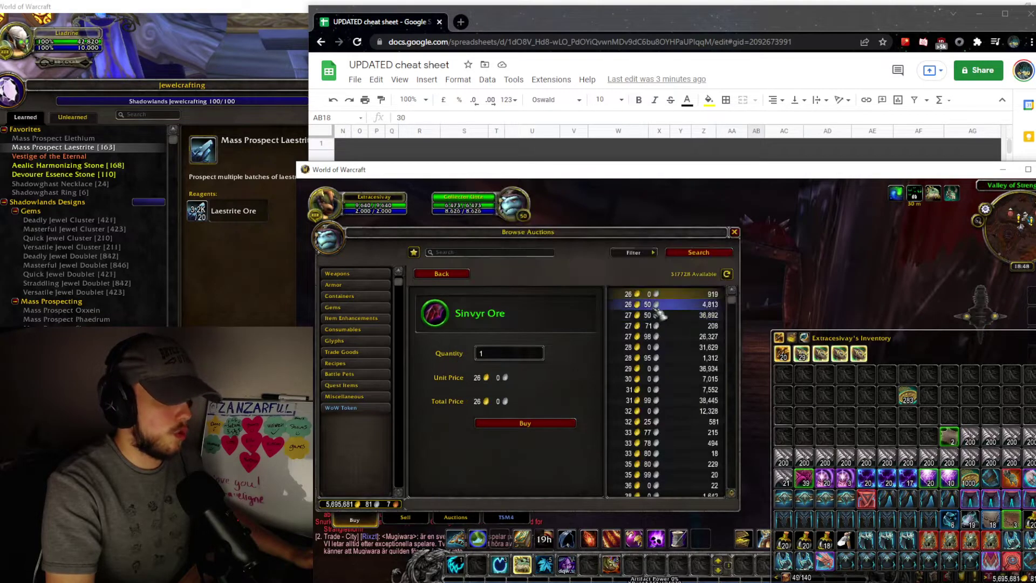
# Step: Return to the spreadsheet, set the Sinvyr cost in the Cost Calculator to 27, and check its cost per essence
pyautogui.click(648, 31)
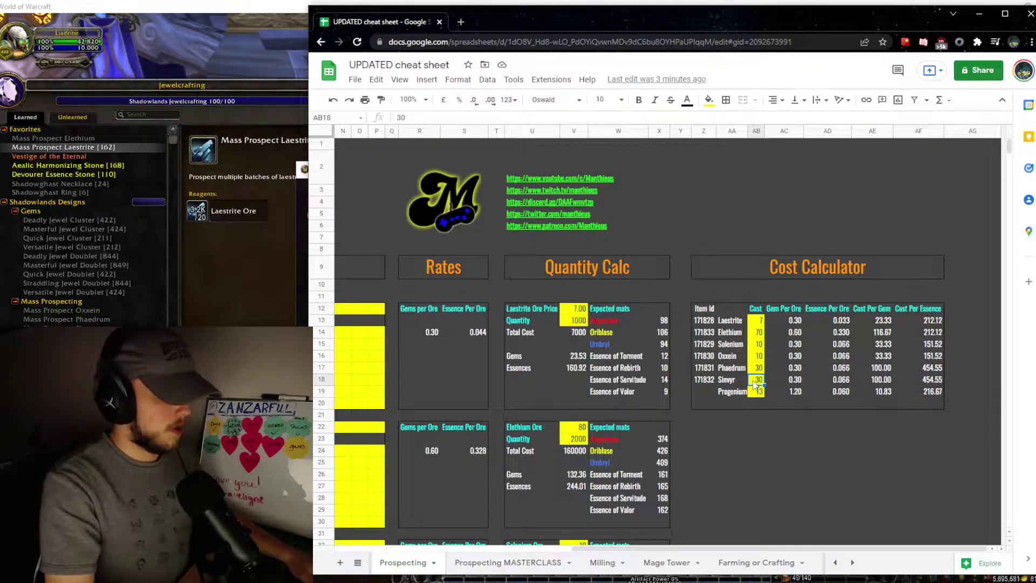
pyautogui.write('27')
pyautogui.press('Return')
pyautogui.click(759, 383)
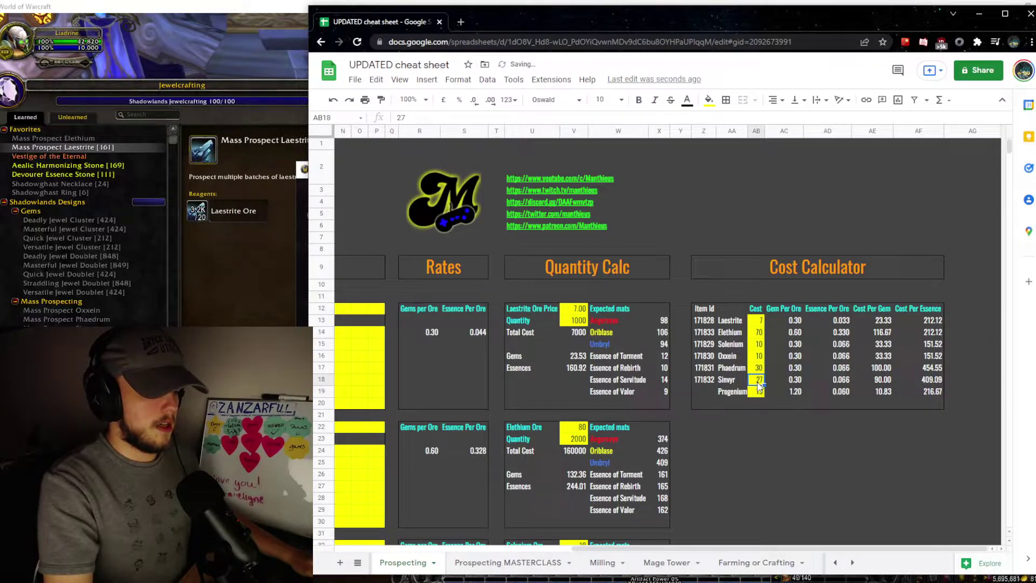
pyautogui.click(911, 380)
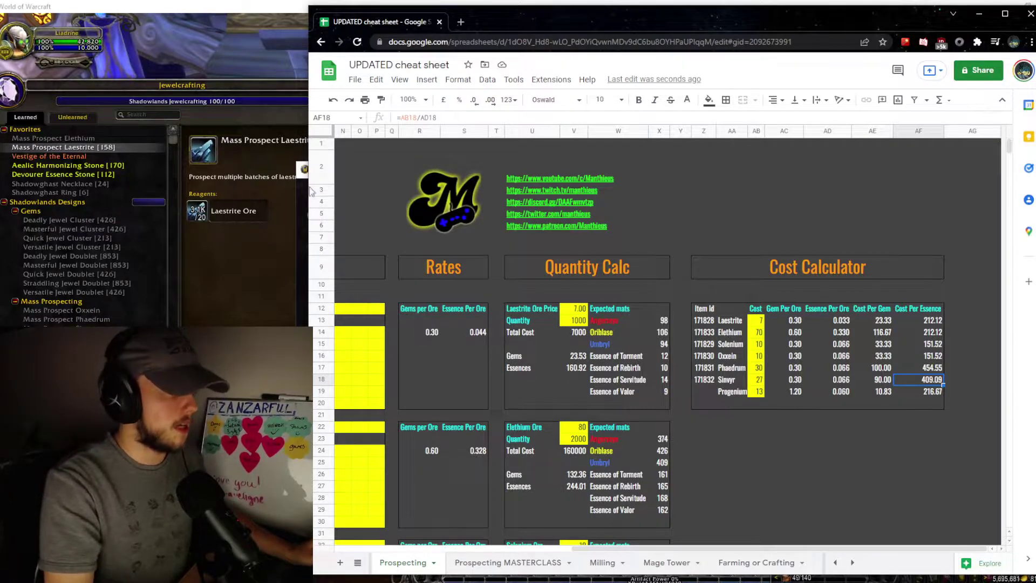
# Step: Switch to the auction house and check the prices of Essence of Rebirth and Phaedrum Ore among the favourites
pyautogui.hotkey('alt', 'Tab')
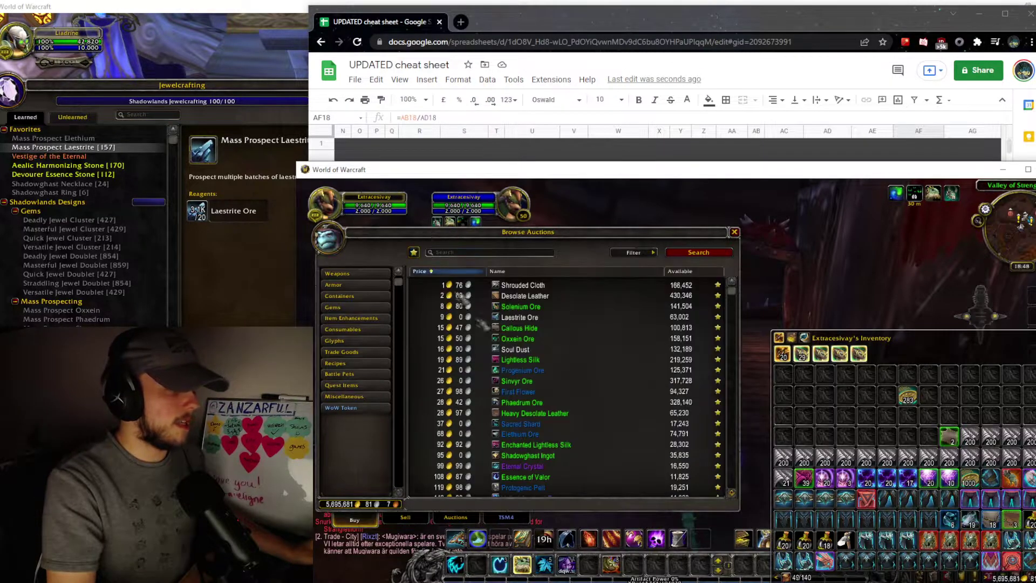
pyautogui.scroll(-3, 546, 406)
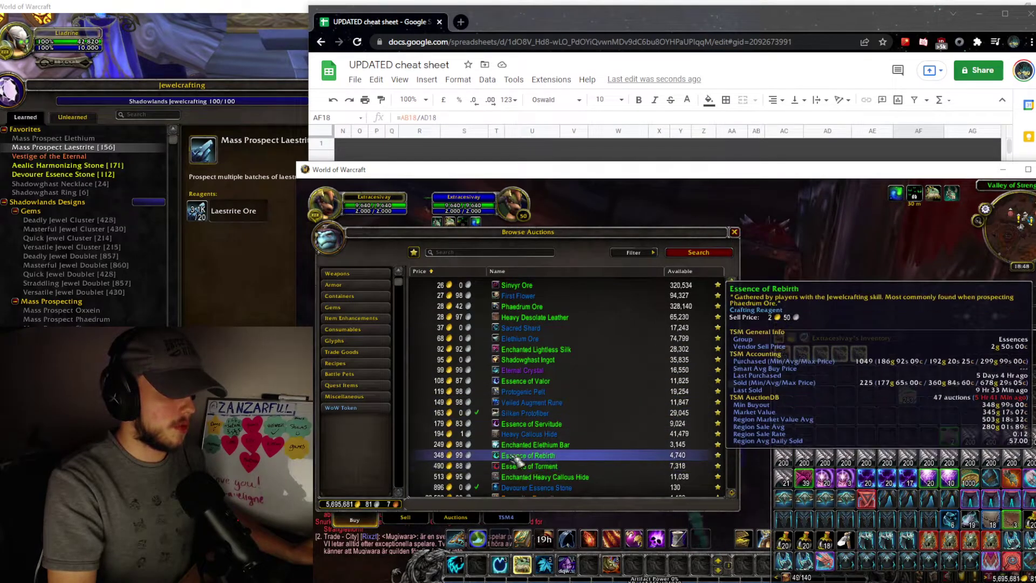
pyautogui.scroll(1, 515, 458)
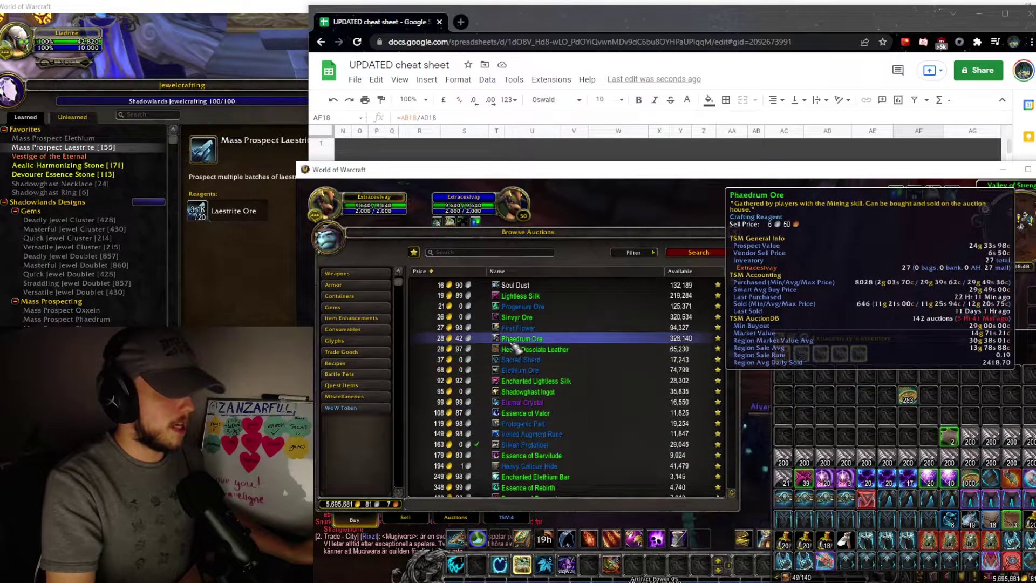
# Step: Switch back to the cheat sheet and set the Phaedrum cost in the Cost Calculator to 28
pyautogui.hotkey('alt', 'Tab')
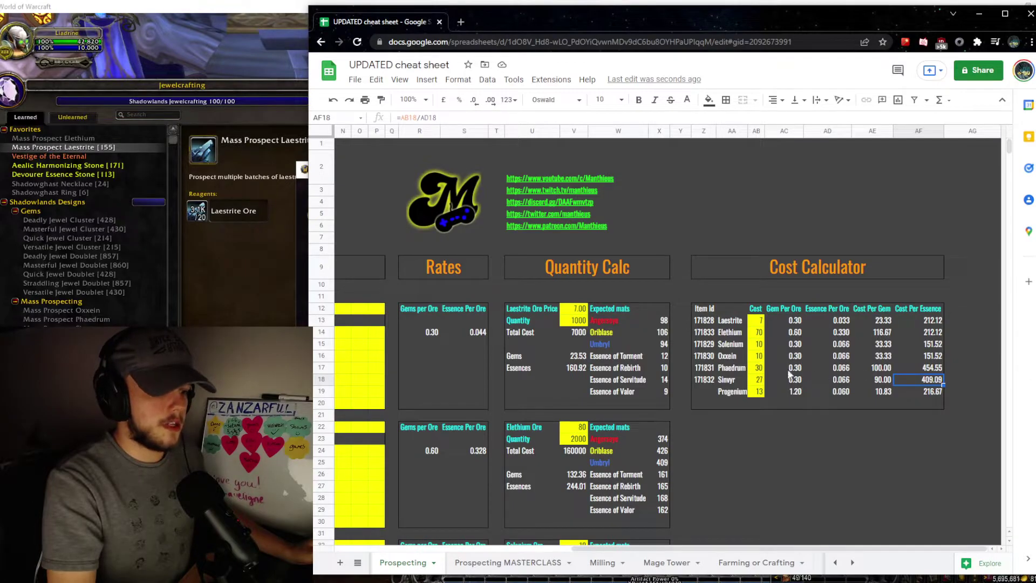
pyautogui.click(759, 367)
pyautogui.write('28')
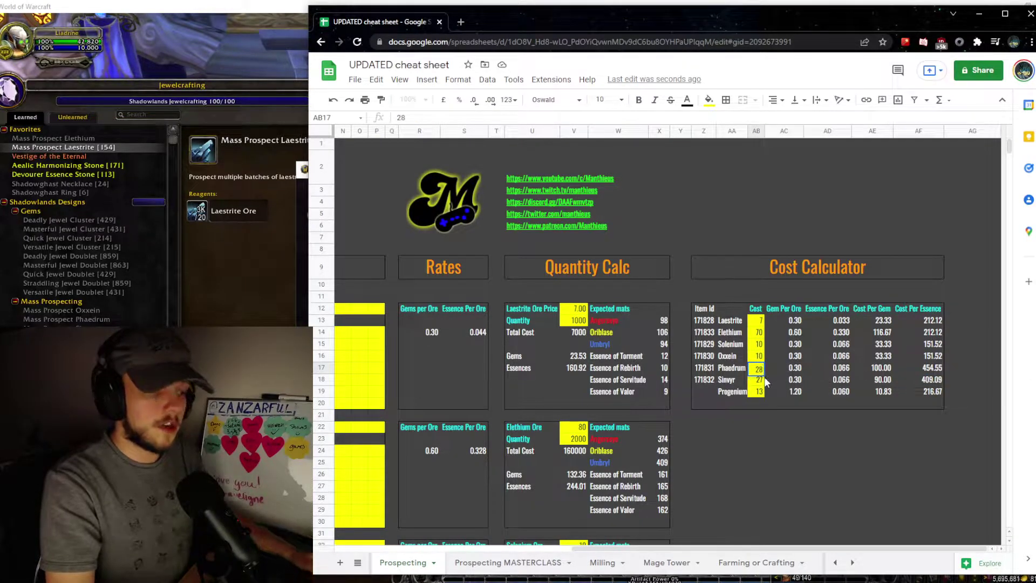
pyautogui.press('Return')
pyautogui.click(757, 371)
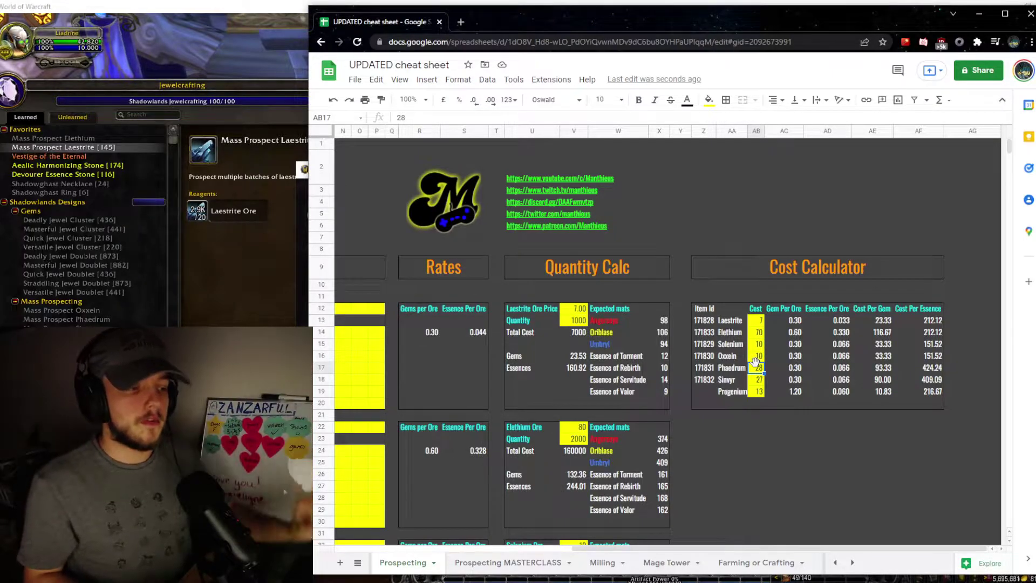
# Step: Select the Progenium cost cell and look up the Progenium Ore auction listings in the game client
pyautogui.click(756, 394)
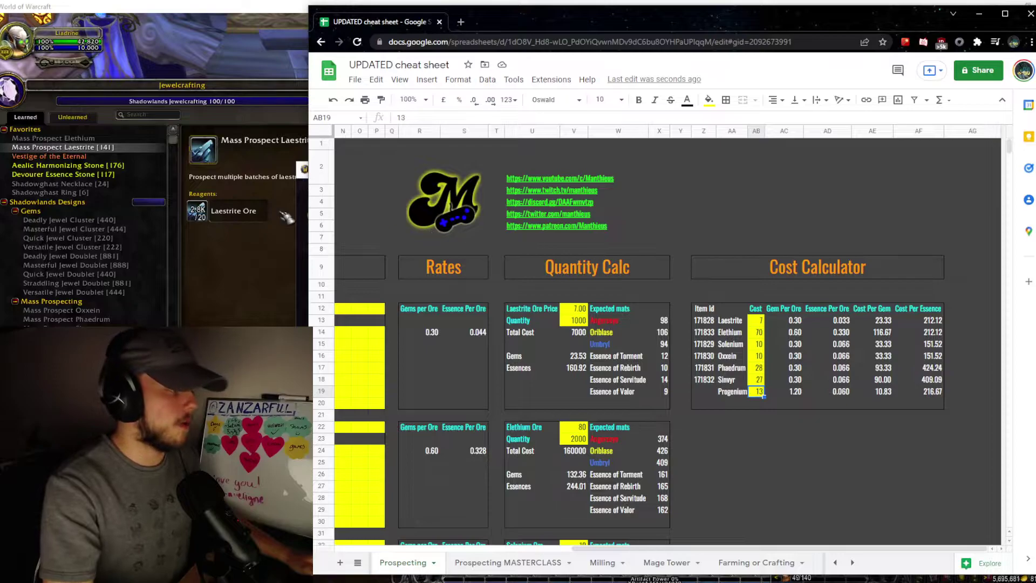
pyautogui.click(296, 212)
pyautogui.click(542, 307)
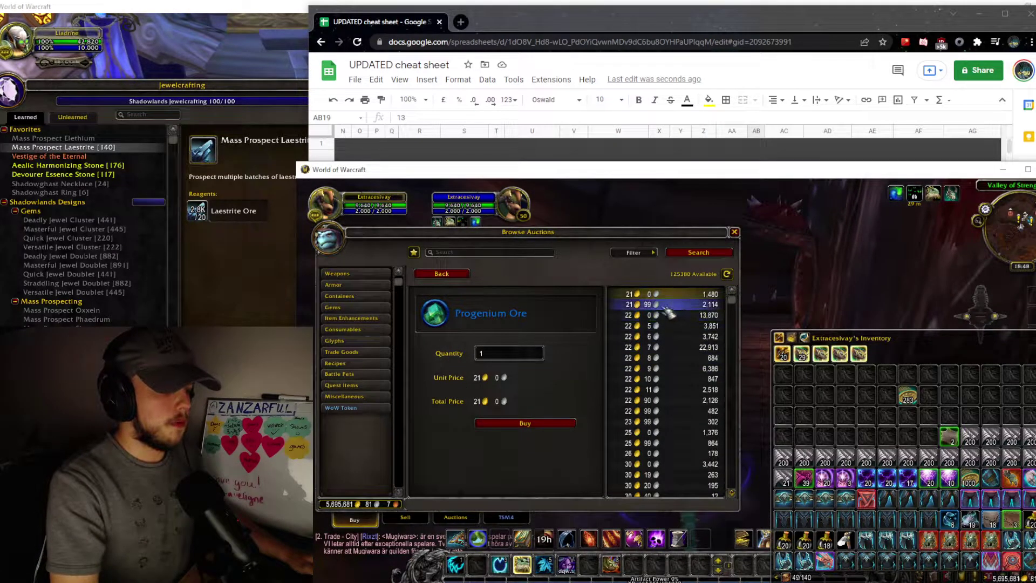
# Step: Return to the spreadsheet, set the Progenium cost in the Cost Calculator to 21, and check its cost per essence
pyautogui.hotkey('alt', 'Tab')
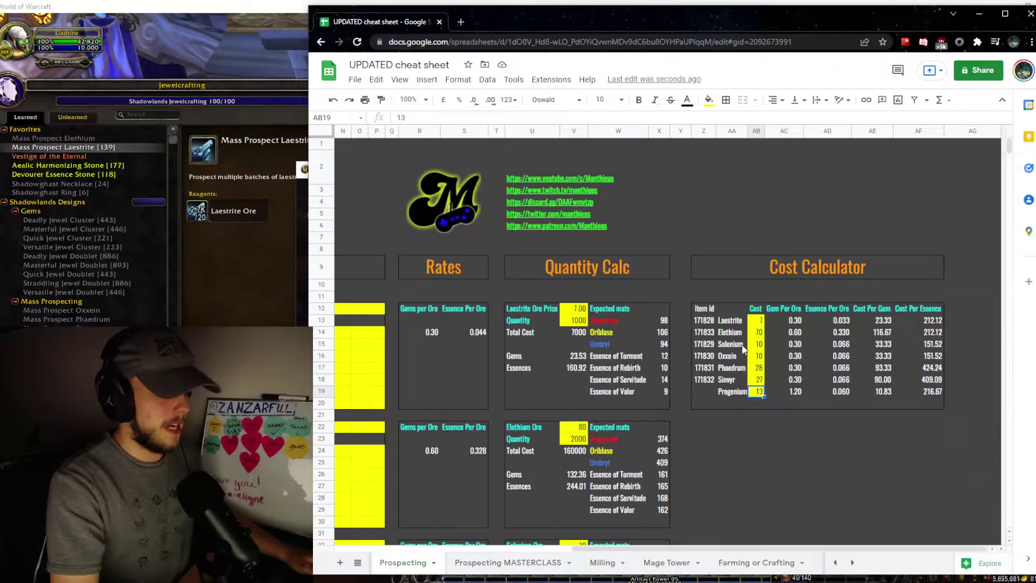
pyautogui.write('21')
pyautogui.press('Return')
pyautogui.click(921, 389)
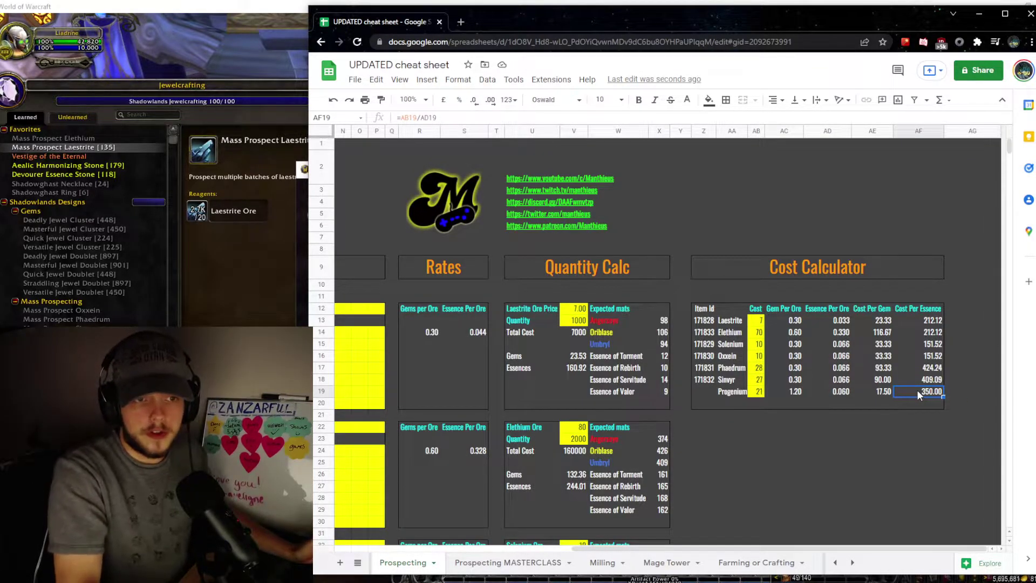
pyautogui.click(759, 392)
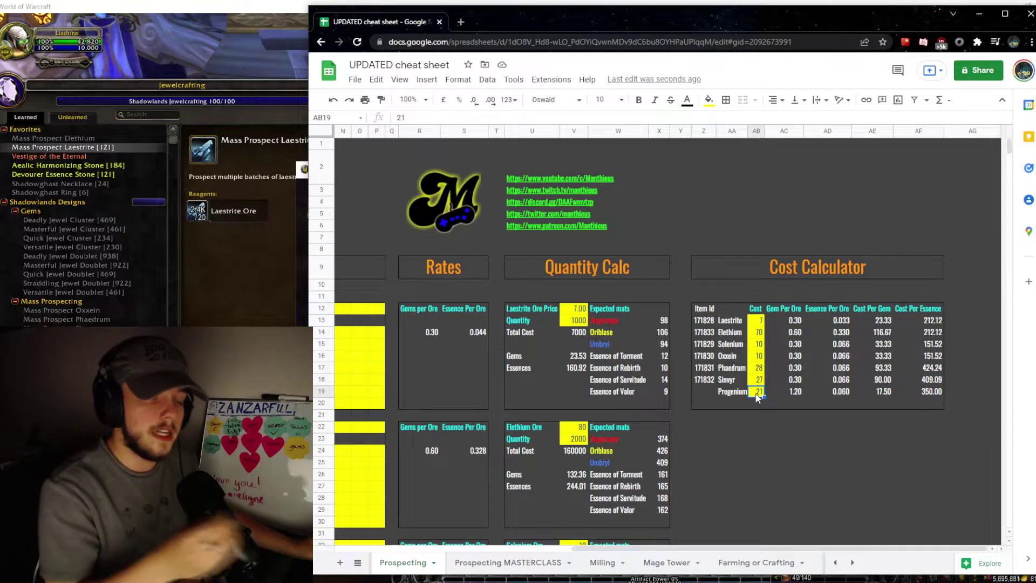
# Step: Set the Laestrite Ore quantity in the Quantity Calc to 10000 and check its expected mats
pyautogui.scroll(-12, 622, 343)
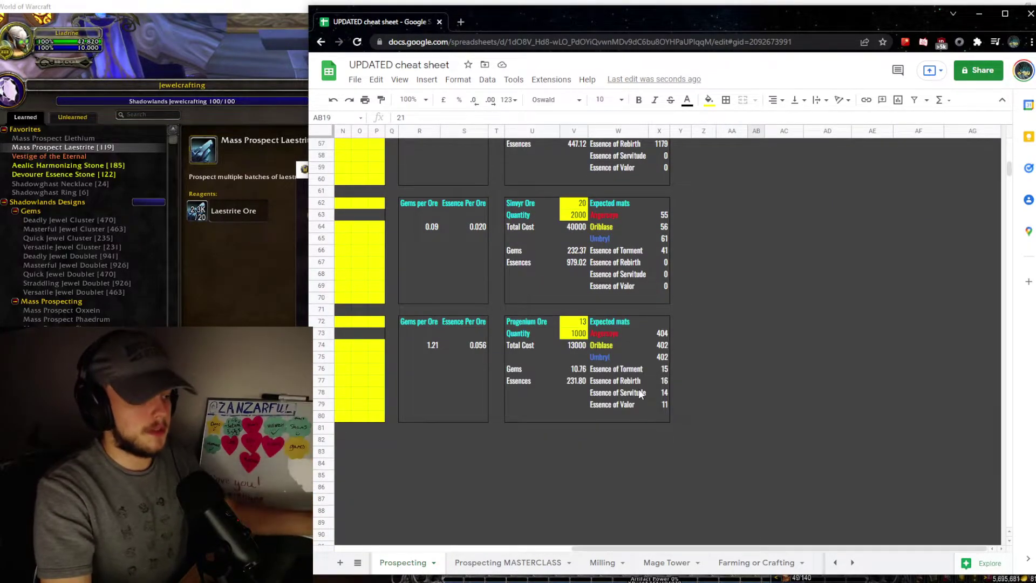
pyautogui.scroll(12, 640, 394)
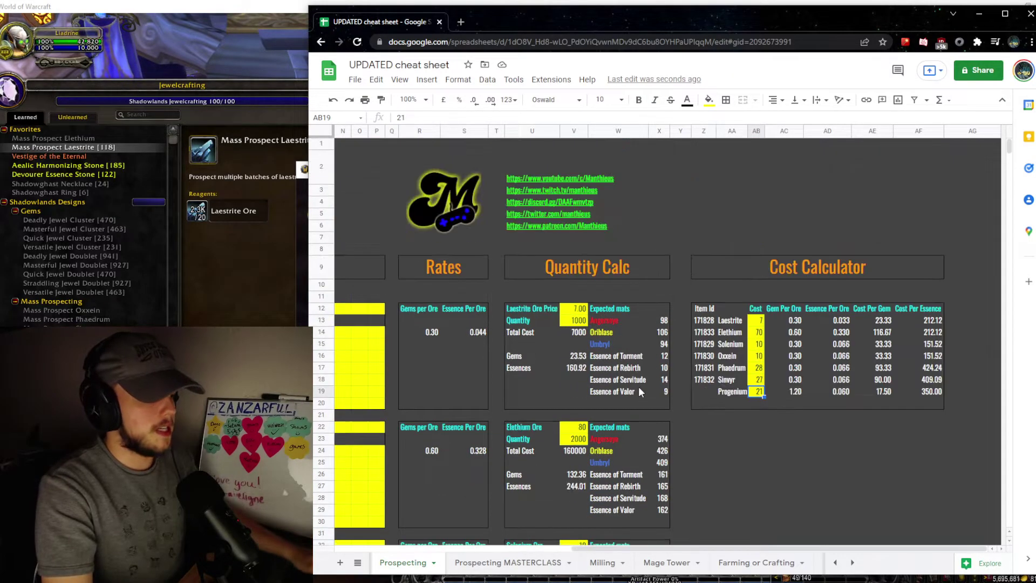
pyautogui.click(581, 323)
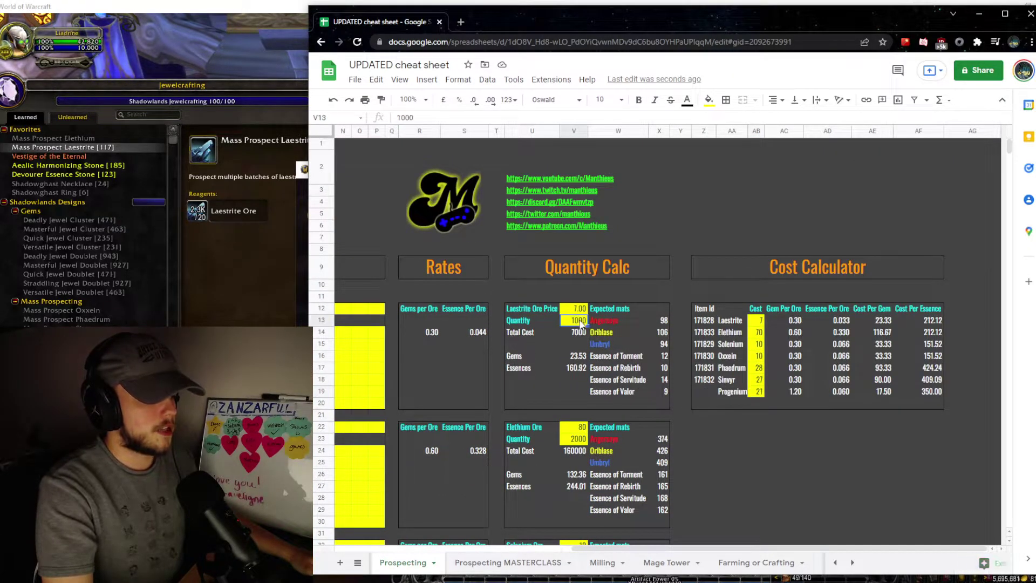
pyautogui.write('10000')
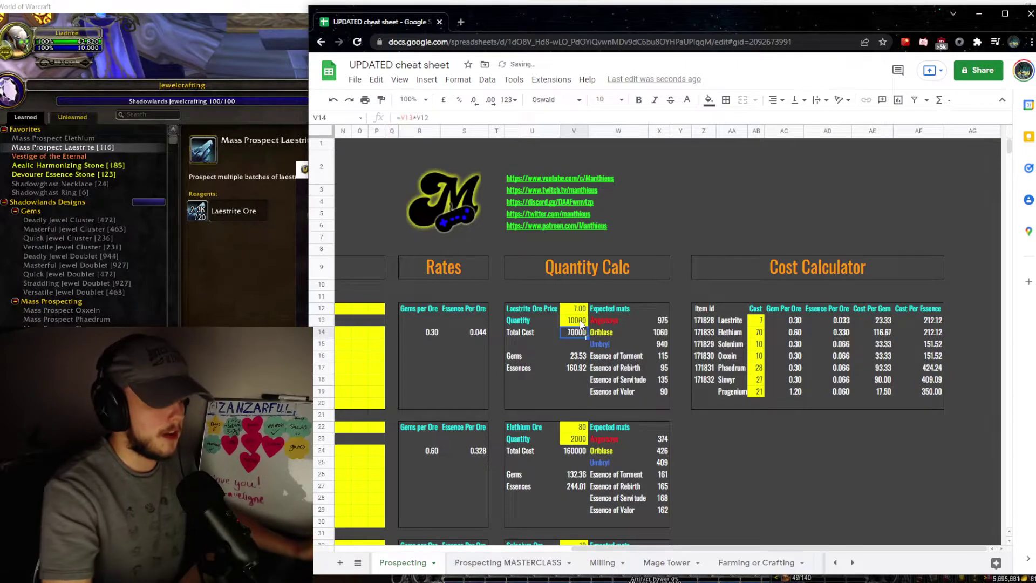
pyautogui.click(635, 348)
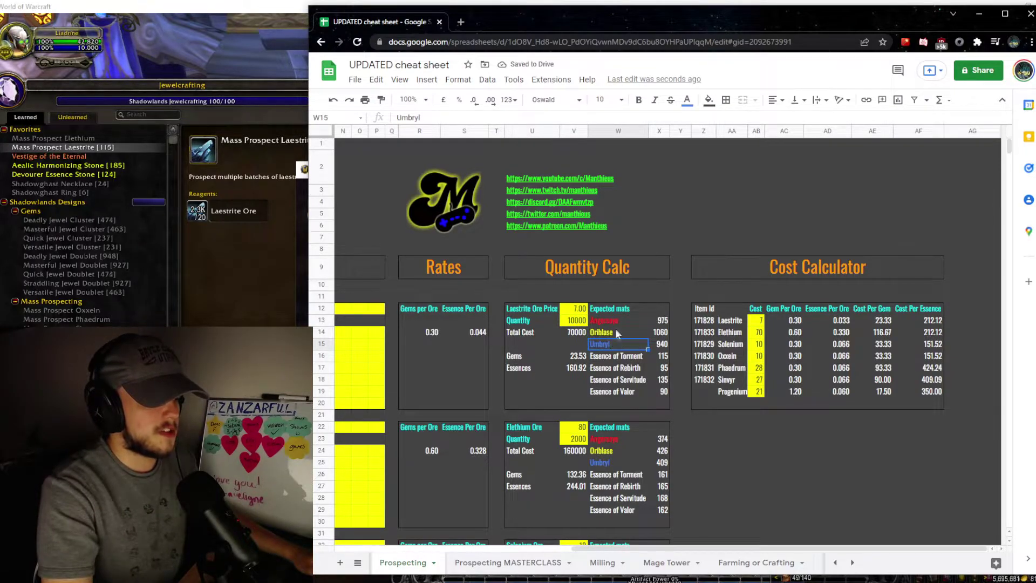
# Step: Set the Progenium Ore quantity in the Quantity Calc to 10000 and check its expected mats
pyautogui.scroll(-10, 615, 367)
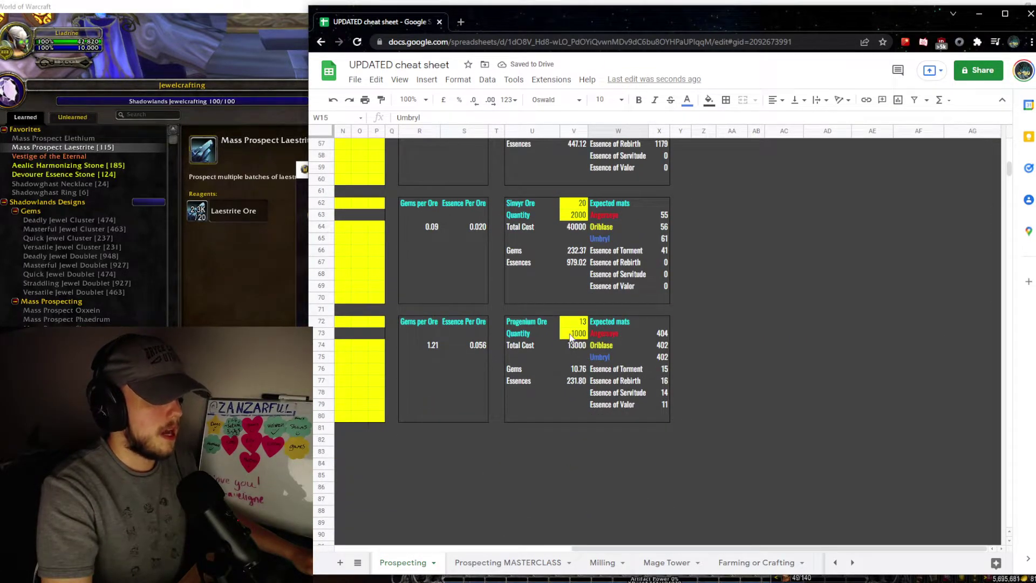
pyautogui.doubleClick(572, 334)
pyautogui.press('BackSpace')
pyautogui.press('BackSpace')
pyautogui.write('000')
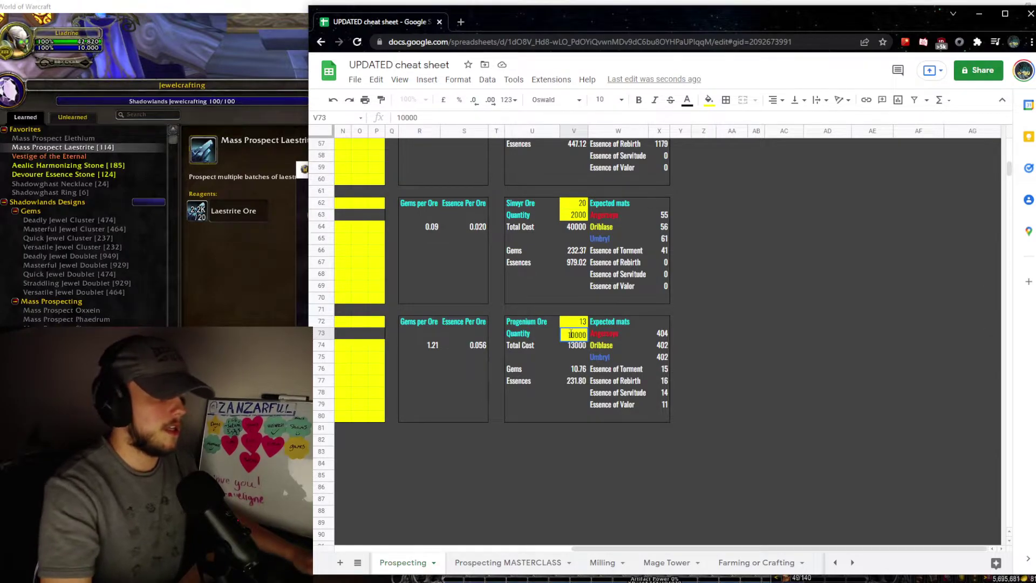
pyautogui.click(642, 334)
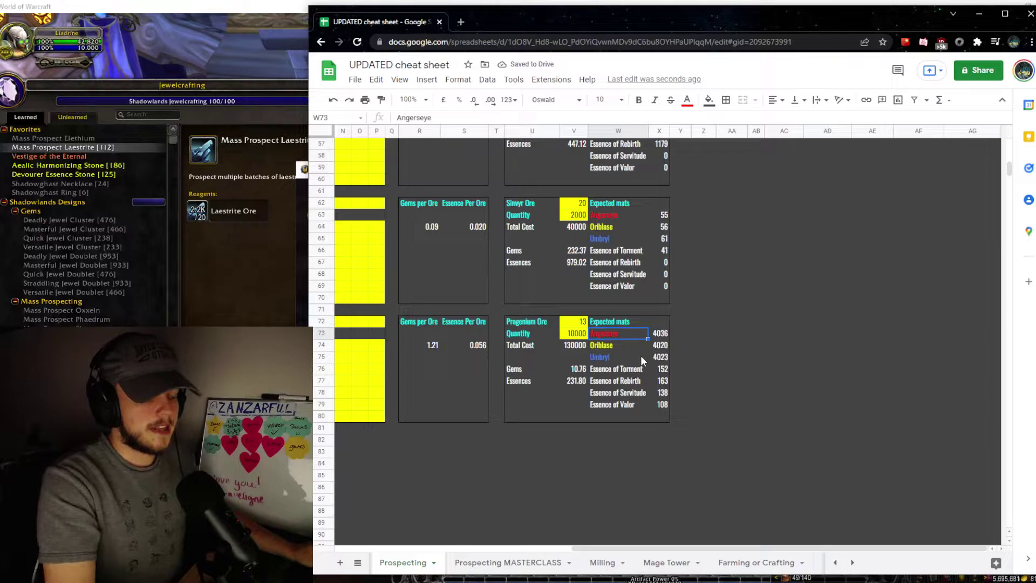
# Step: Compare the expected mats of the ores across the Quantity Calc blocks and return to the Progenium cost in the Cost Calculator
pyautogui.scroll(12, 641, 360)
pyautogui.scroll(-5, 641, 360)
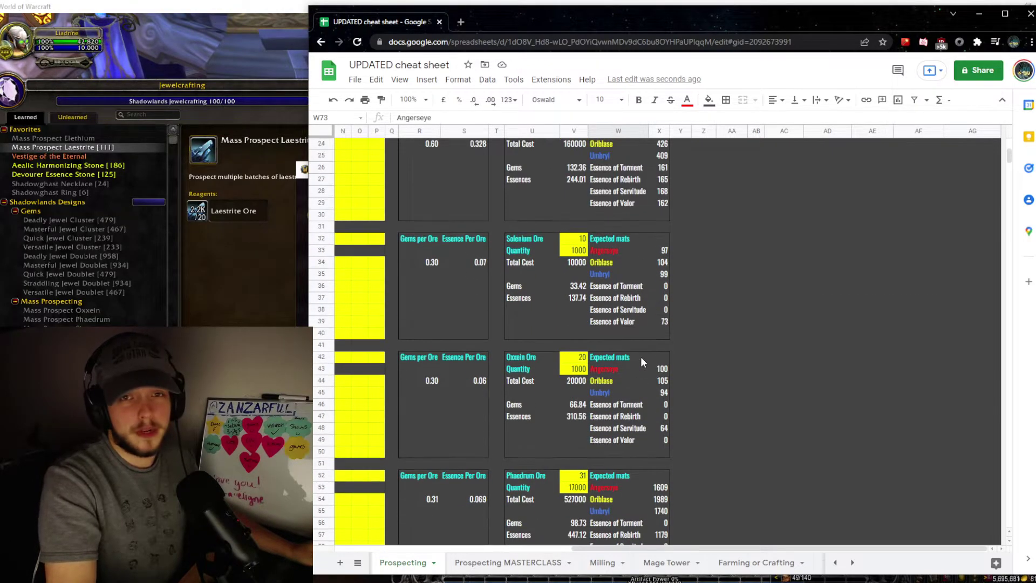
pyautogui.scroll(-7, 640, 357)
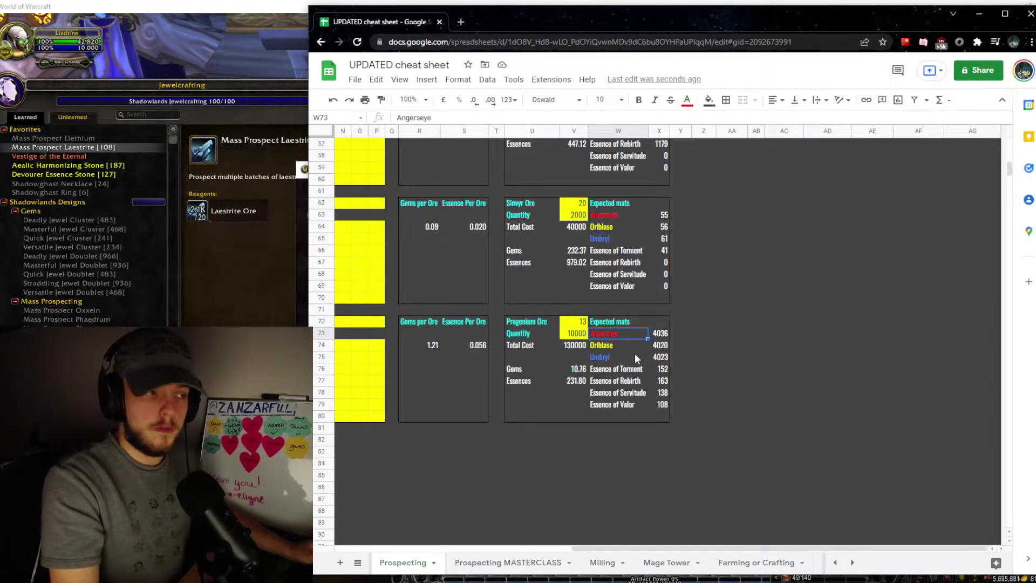
pyautogui.scroll(12, 634, 356)
pyautogui.click(754, 395)
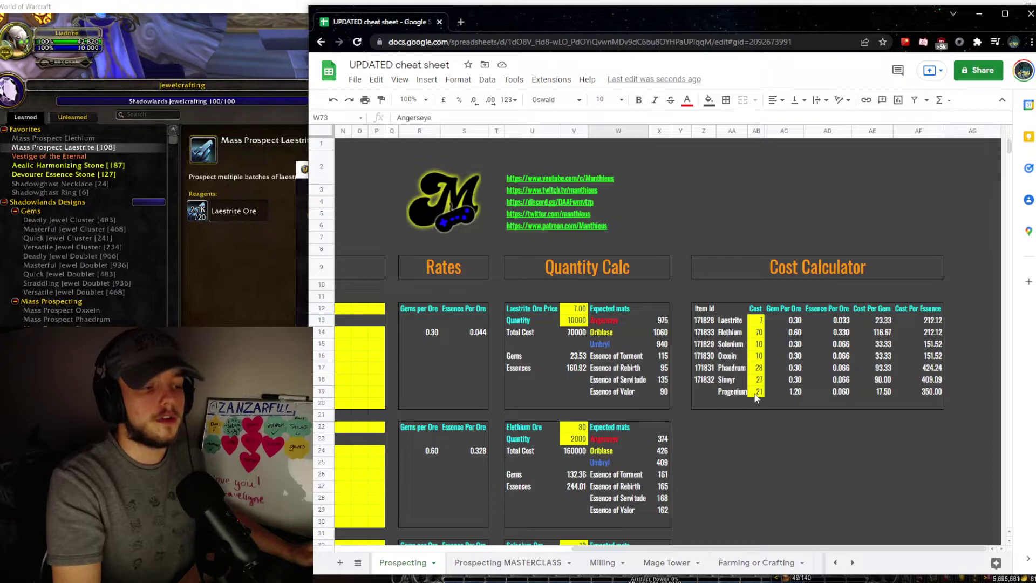